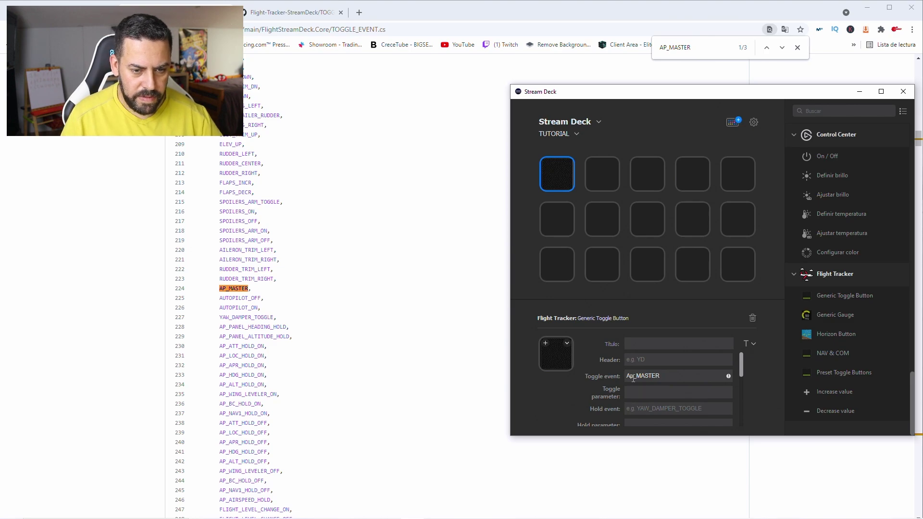
# - Correct the button's toggle event to AP_MASTER and set its feedback value to AUTOPILOT_MASTER, copied from TOGGLE_VALUE.cs in the browser
pyautogui.press('BackSpace')
pyautogui.write('P')
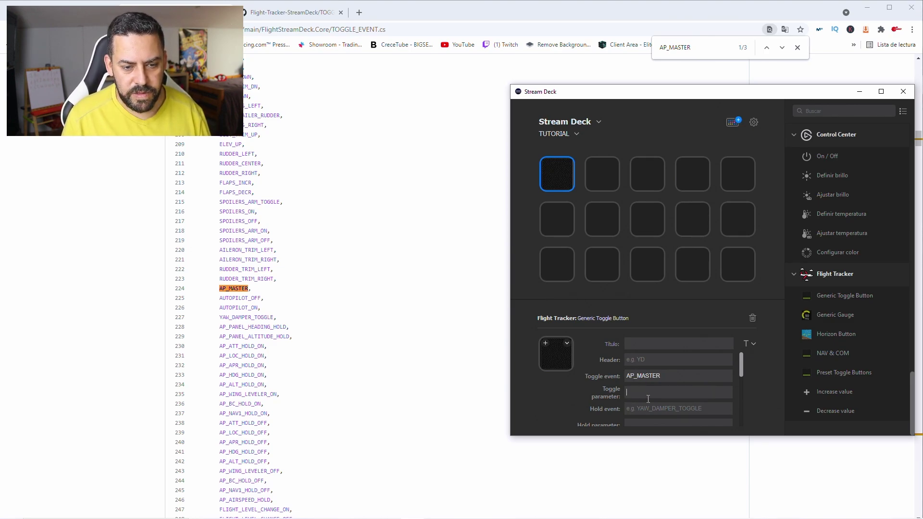
pyautogui.scroll(-3, 648, 398)
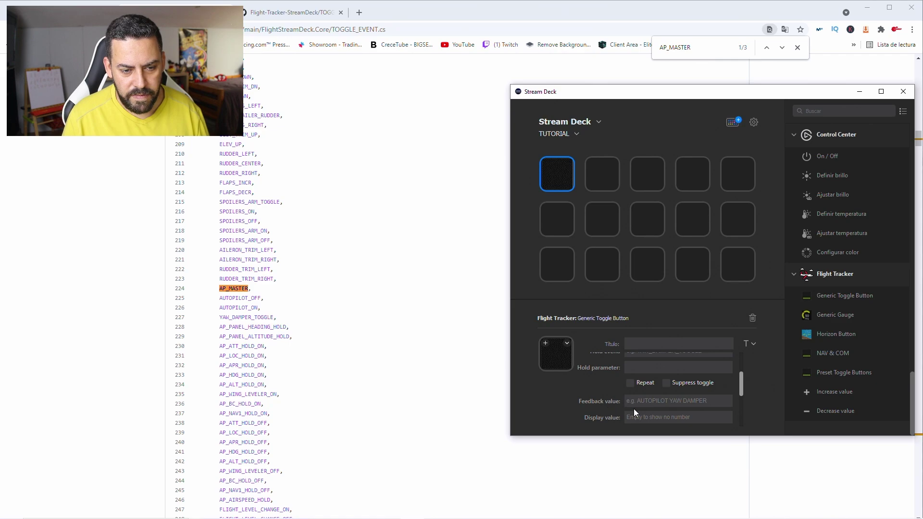
pyautogui.click(304, 12)
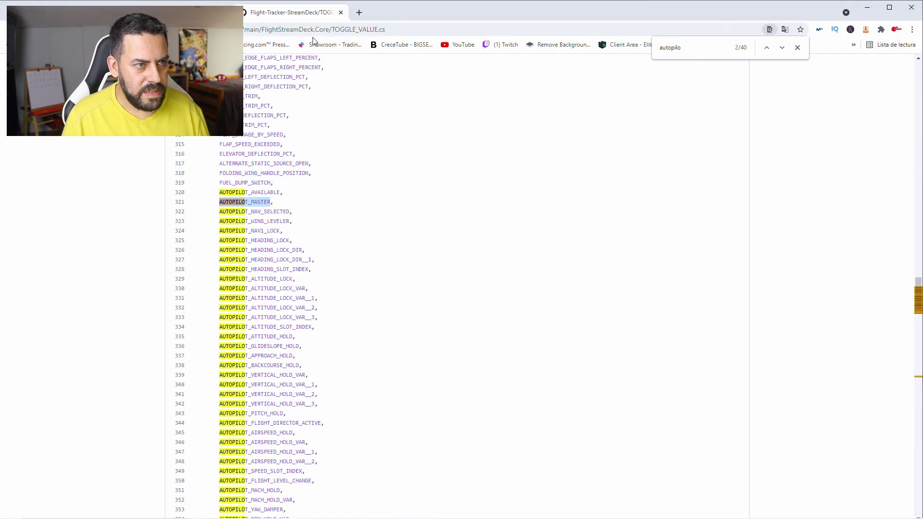
pyautogui.rightClick(230, 203)
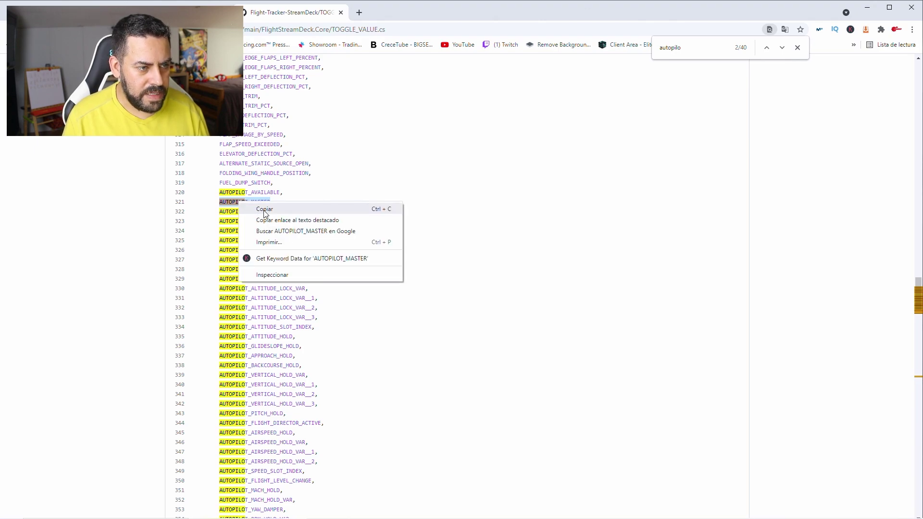
pyautogui.click(259, 209)
pyautogui.click(412, 509)
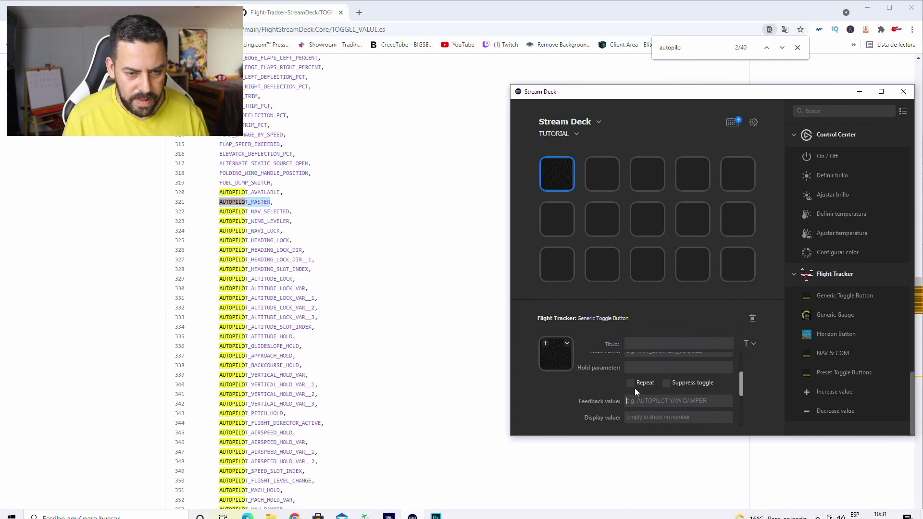
pyautogui.hotkey('ctrl', 'v')
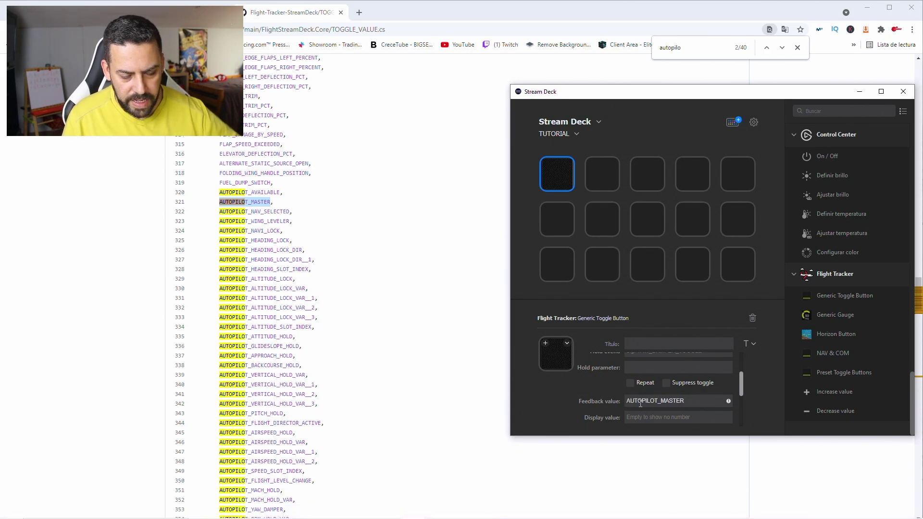
pyautogui.click(580, 395)
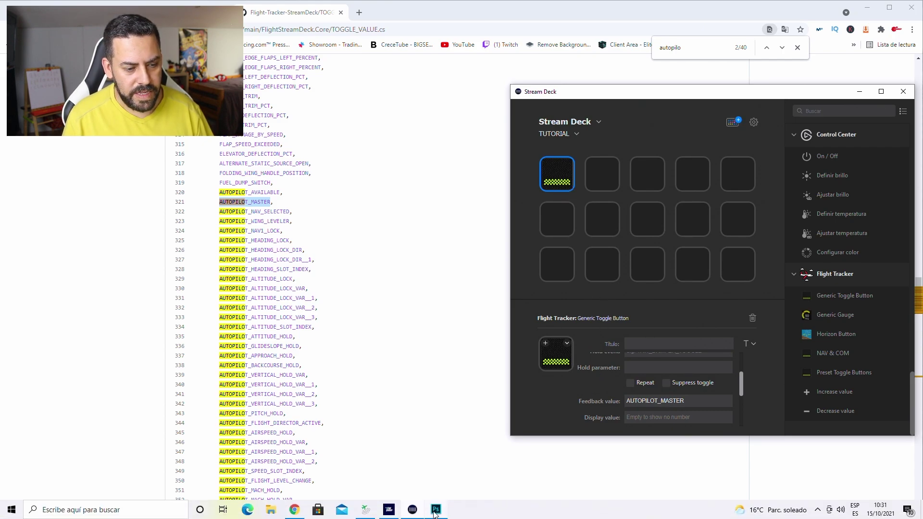
# - Switch to Microsoft Flight Simulator, start the flight and widen the cockpit view
pyautogui.moveTo(389, 513)
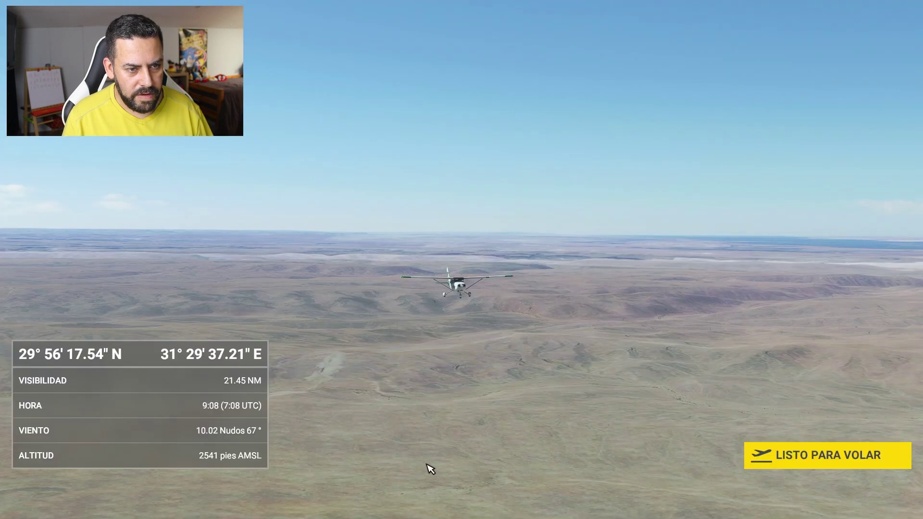
pyautogui.click(798, 462)
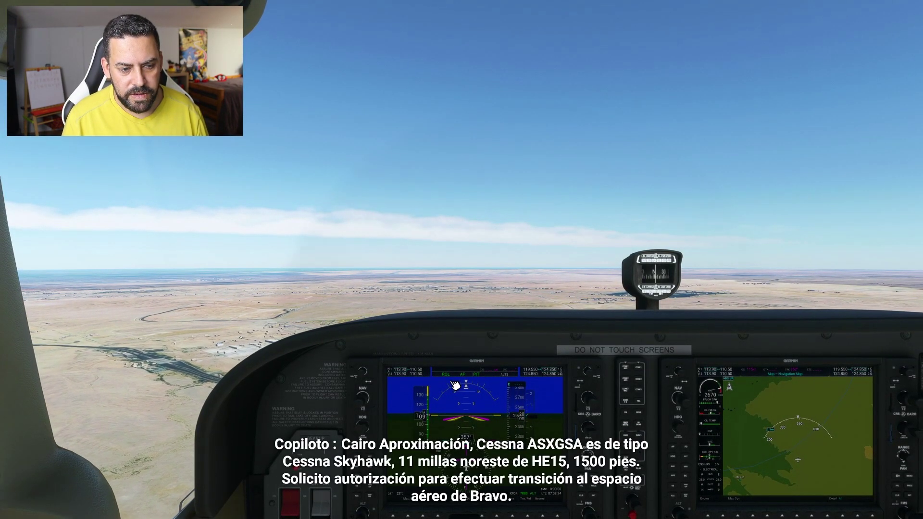
pyautogui.scroll(-2, 469, 387)
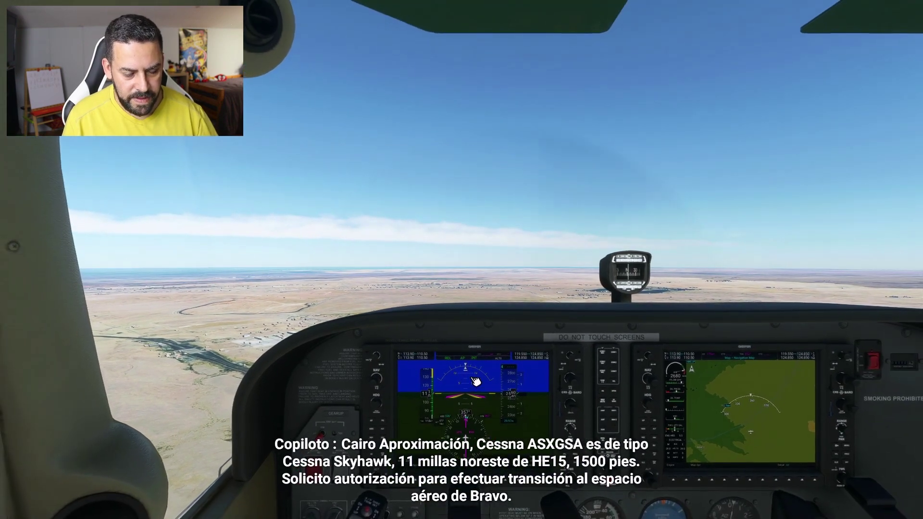
# - Review the toggle button's custom ON/OFF image settings in Stream Deck and the green AP icon design in Photoshop
pyautogui.press('super')
pyautogui.click(411, 515)
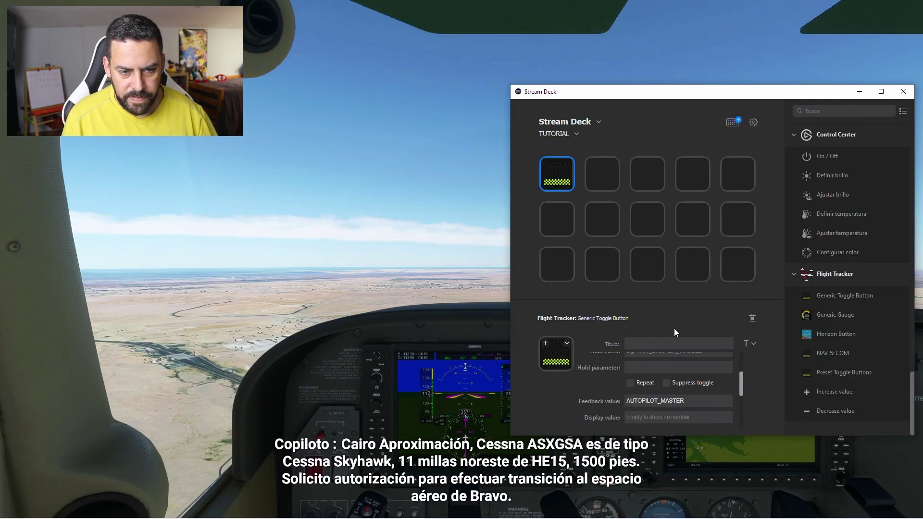
pyautogui.scroll(-3, 630, 411)
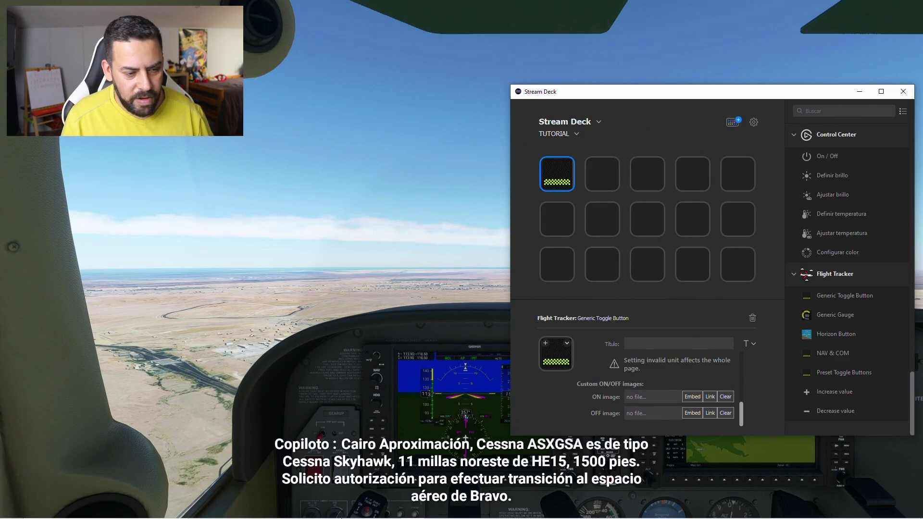
pyautogui.click(435, 509)
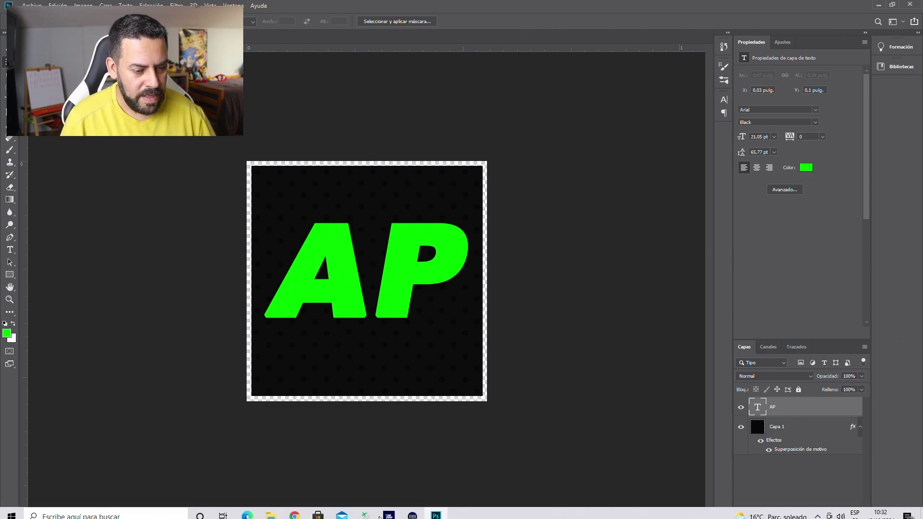
pyautogui.moveTo(413, 513)
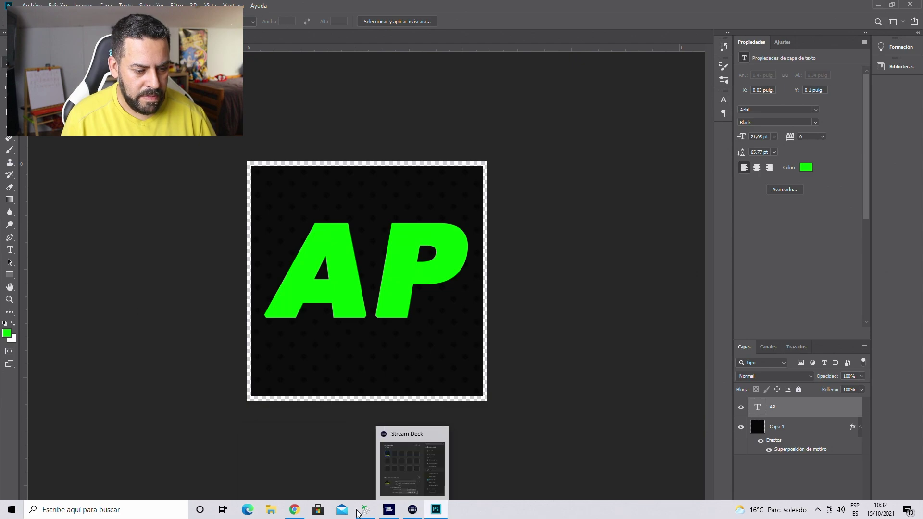
# - In Stream Deck, embed botonAPon as the button's ON image and botonAPoff as its OFF image
pyautogui.click(414, 510)
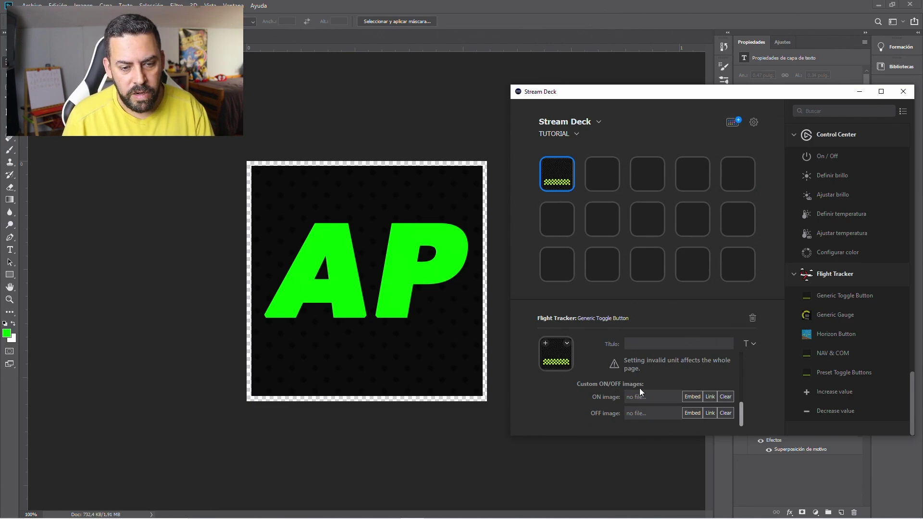
pyautogui.click(692, 397)
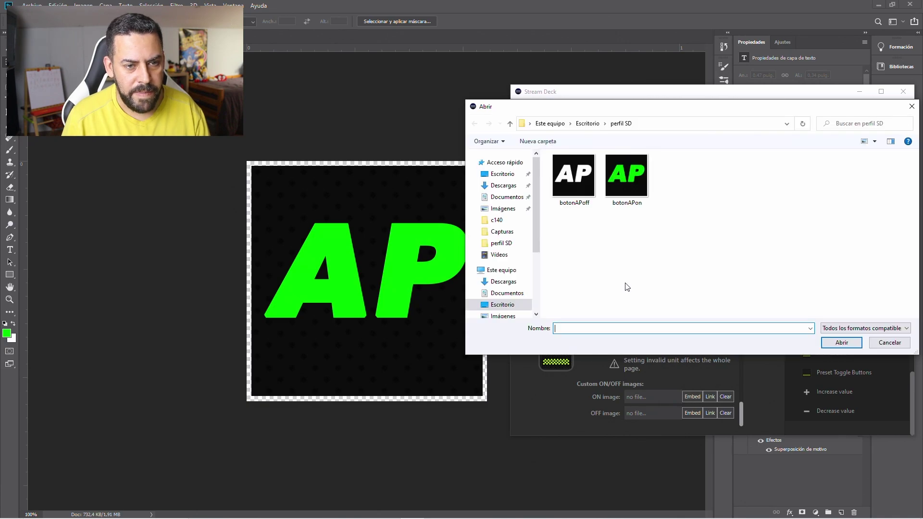
pyautogui.doubleClick(626, 184)
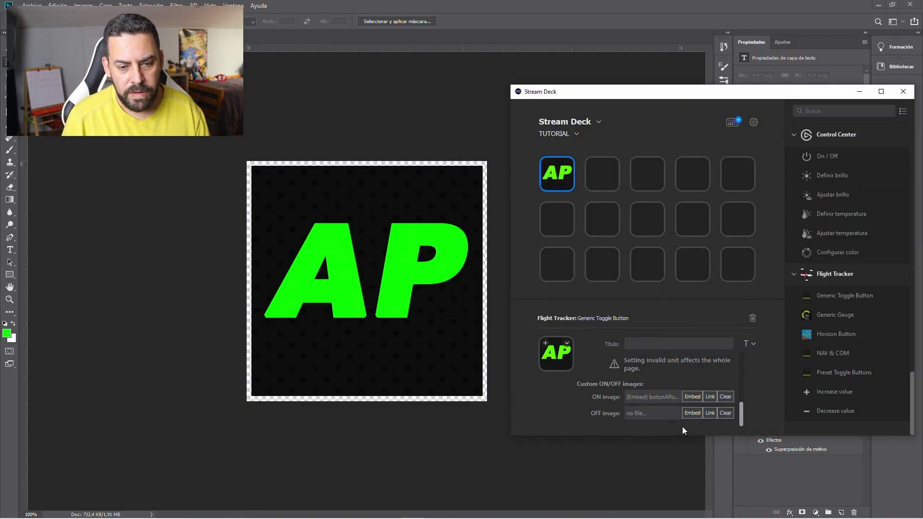
pyautogui.click(692, 413)
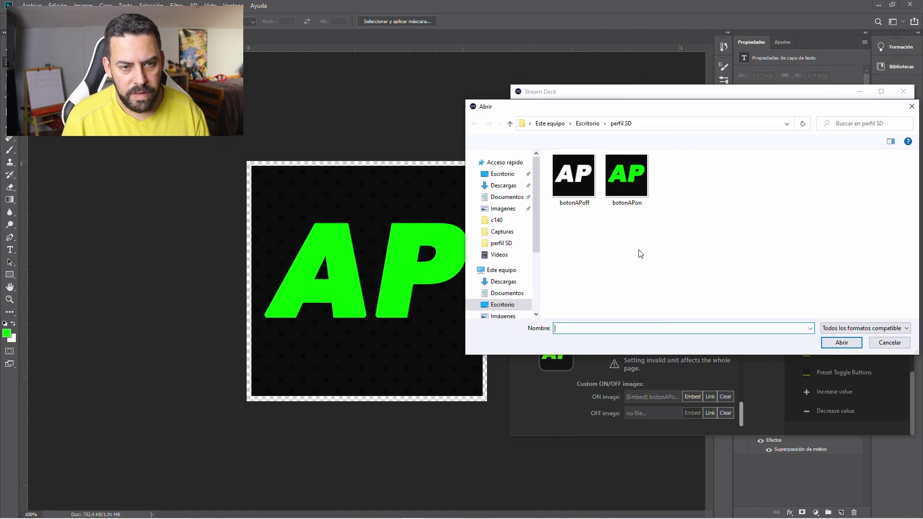
pyautogui.doubleClick(569, 183)
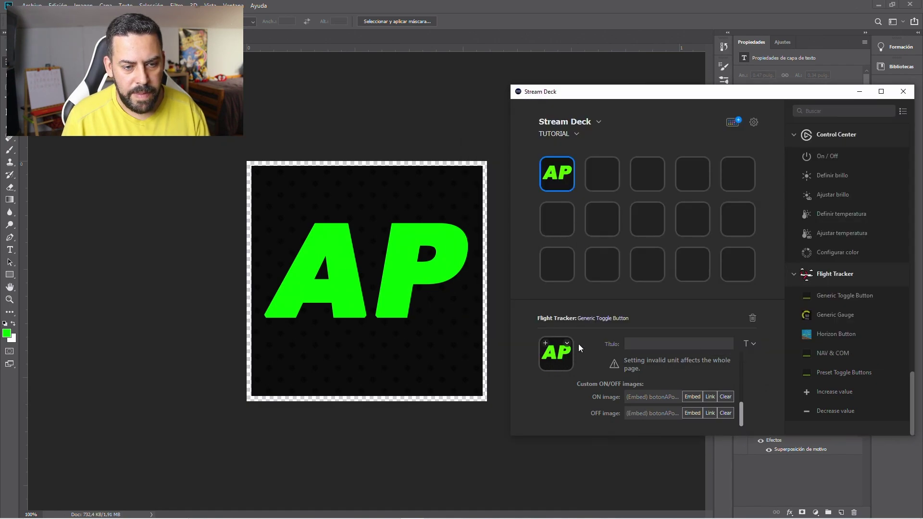
# - Switch to Flight Simulator, examine the autopilot indicator on the primary flight display up close, and show Stream Deck over it for comparison
pyautogui.scroll(3, 660, 342)
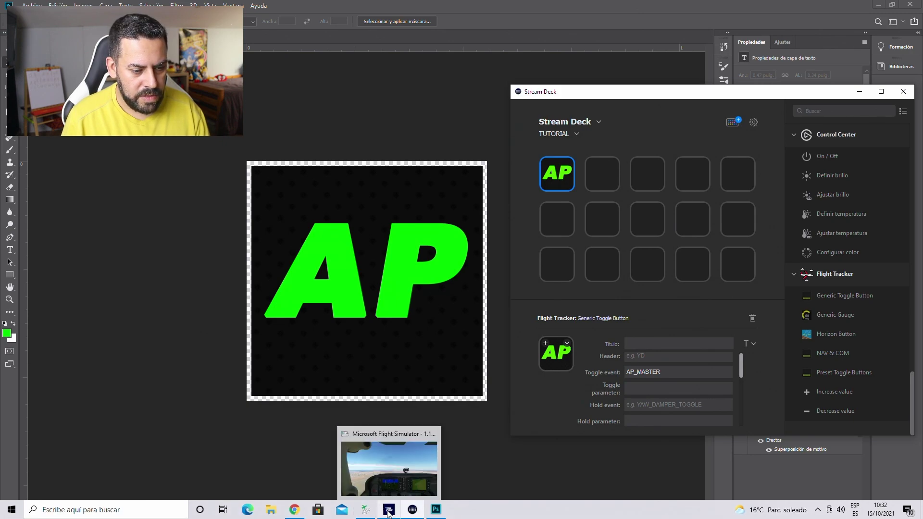
pyautogui.click(412, 508)
pyautogui.press('super')
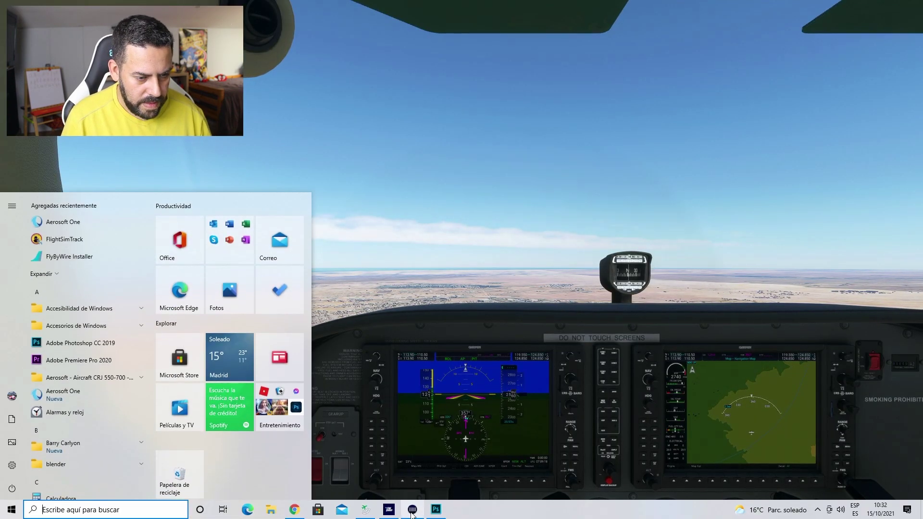
pyautogui.click(389, 508)
pyautogui.click(414, 314)
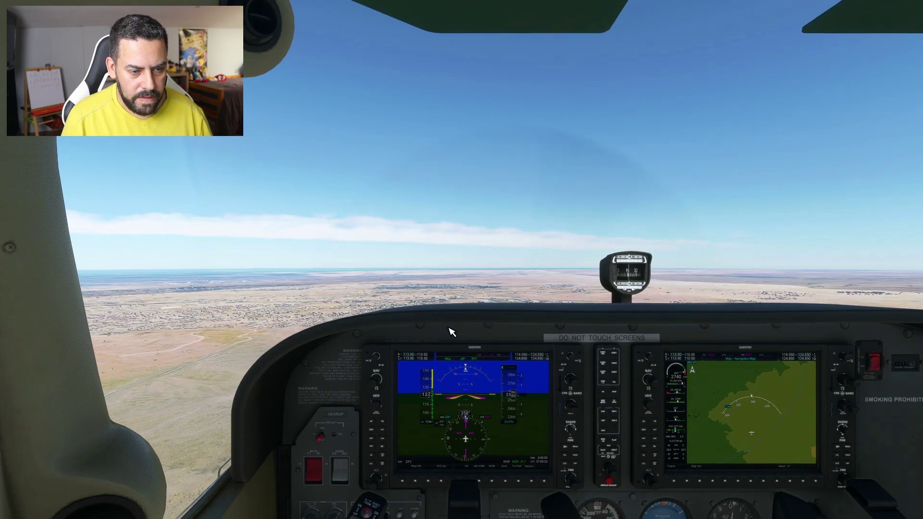
pyautogui.hotkey('alt', '1')
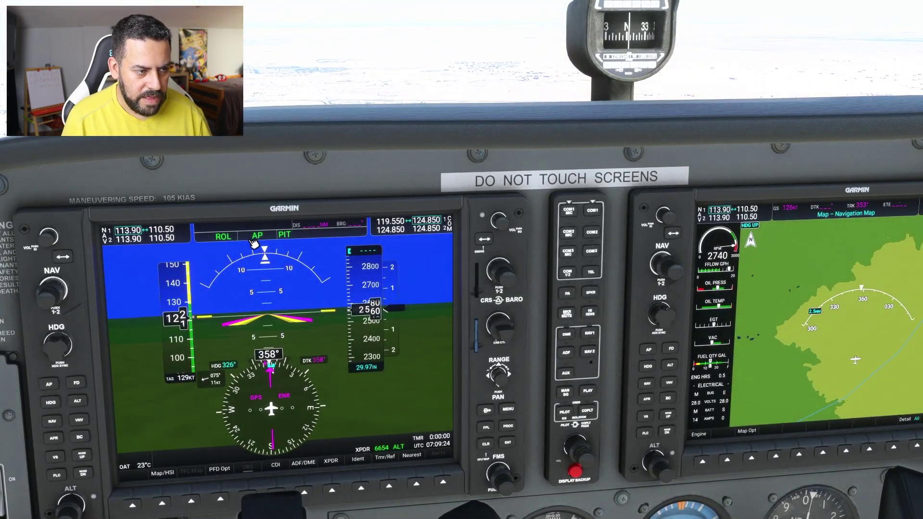
pyautogui.press('super')
pyautogui.click(411, 513)
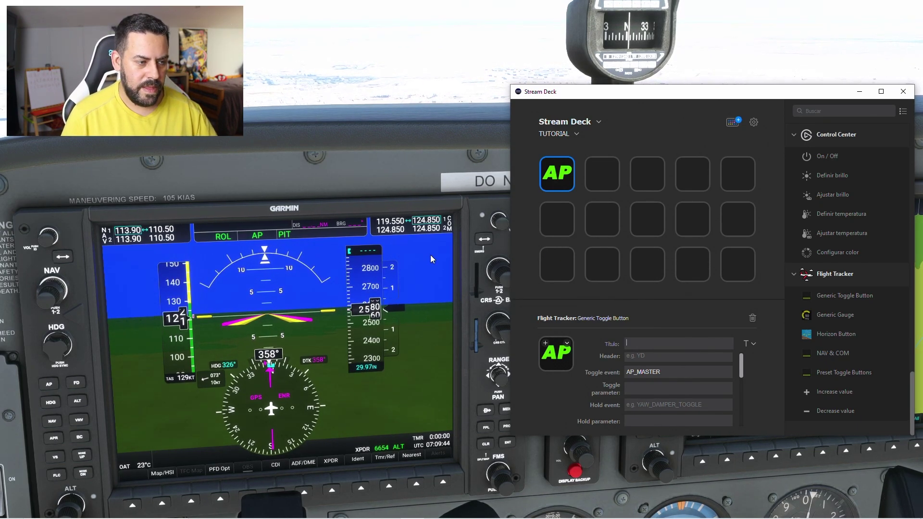
# - Switch to Chrome and look through the autopilot entries in TOGGLE_EVENT.cs and TOGGLE_VALUE.cs
pyautogui.press('super')
pyautogui.moveTo(288, 510)
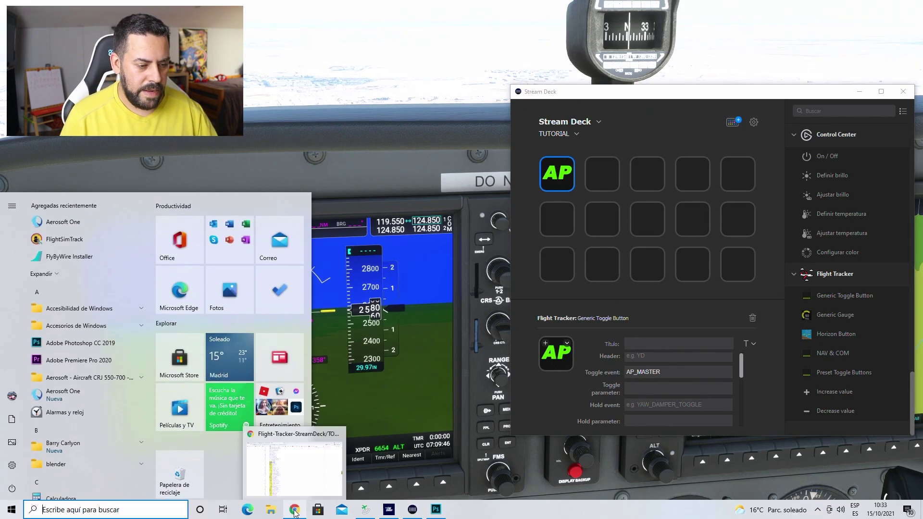
pyautogui.click(288, 461)
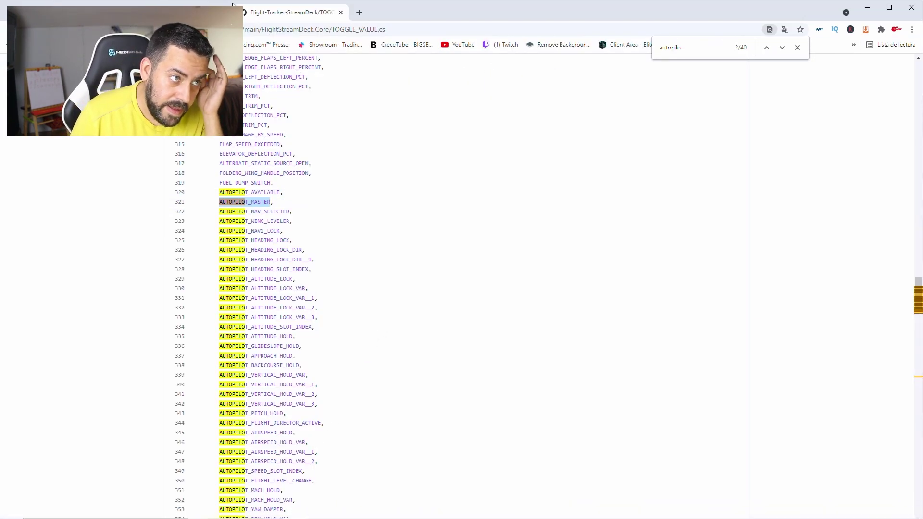
pyautogui.hotkey('ctrl', 'Tab')
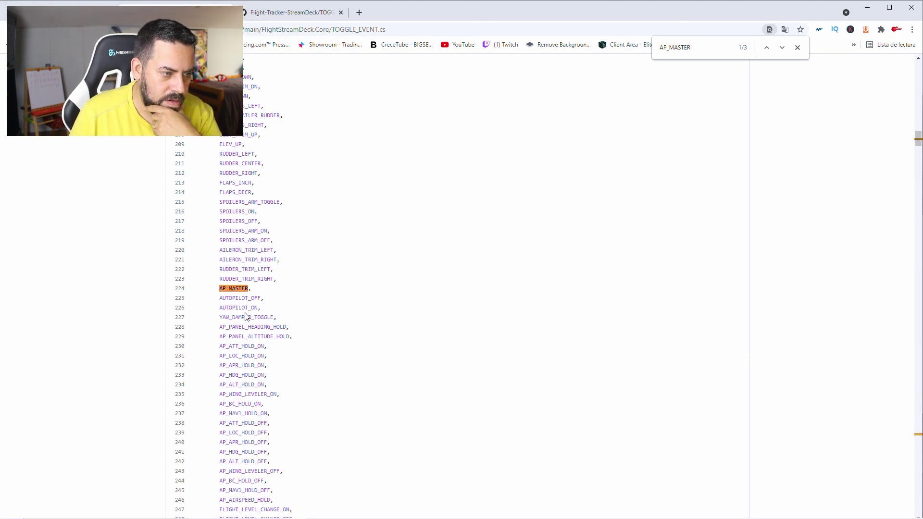
pyautogui.scroll(-1, 262, 325)
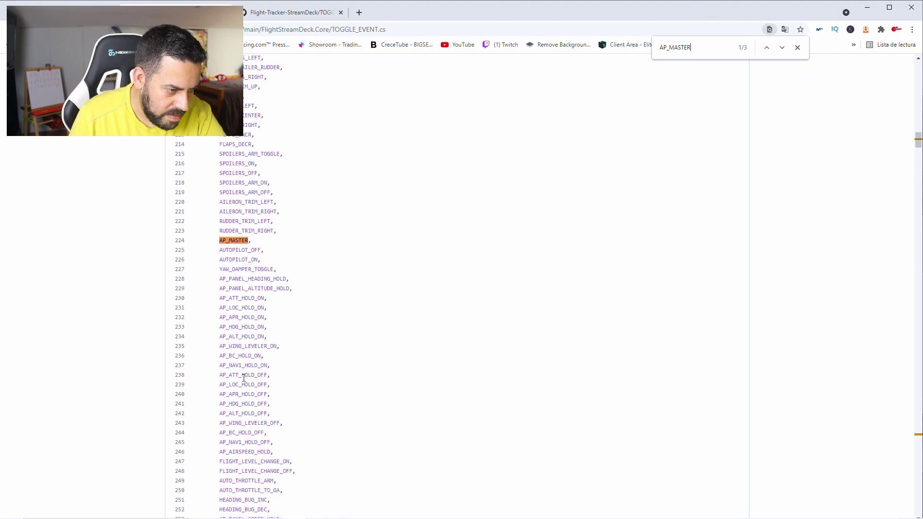
pyautogui.scroll(-2, 254, 378)
pyautogui.scroll(6, 259, 337)
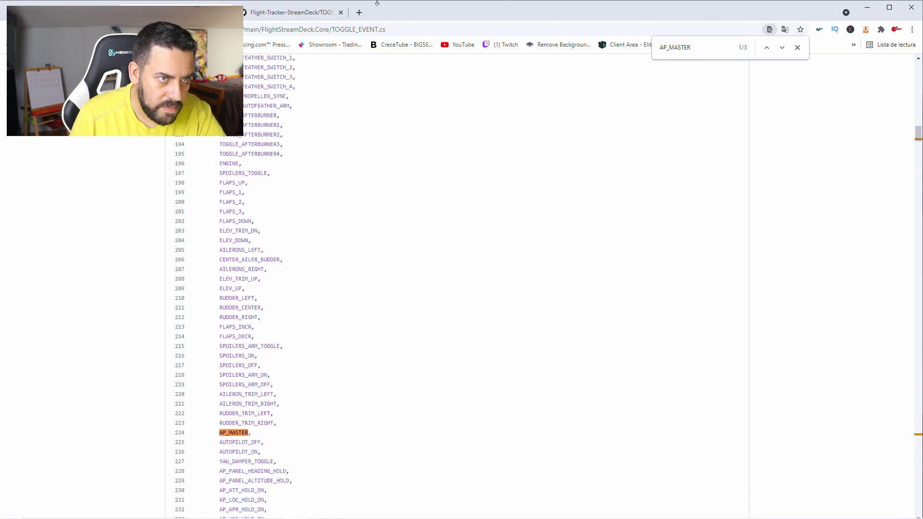
pyautogui.click(307, 17)
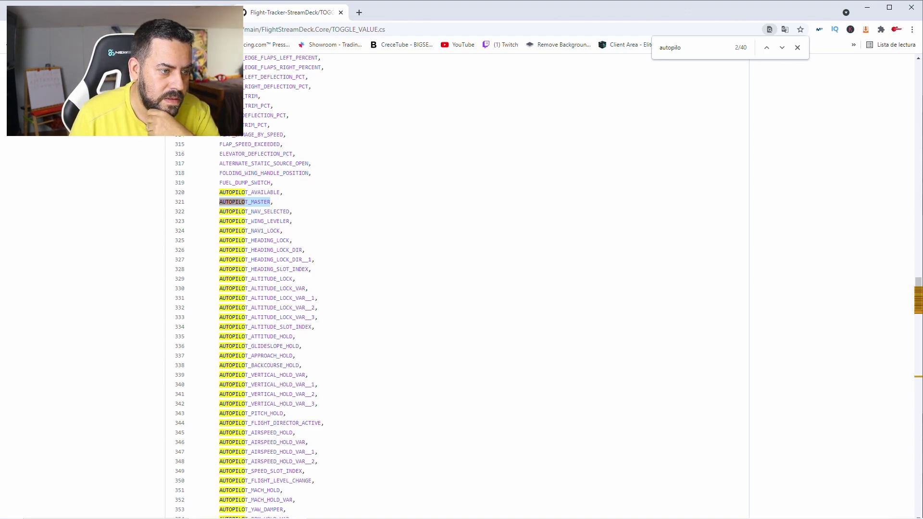
# - Search TOGGLE_EVENT.cs for ALTITUDE, go through the matches and copy the AP_PANEL_ALTITUDE_HOLD event name
pyautogui.click(180, 12)
pyautogui.write('ALTIT')
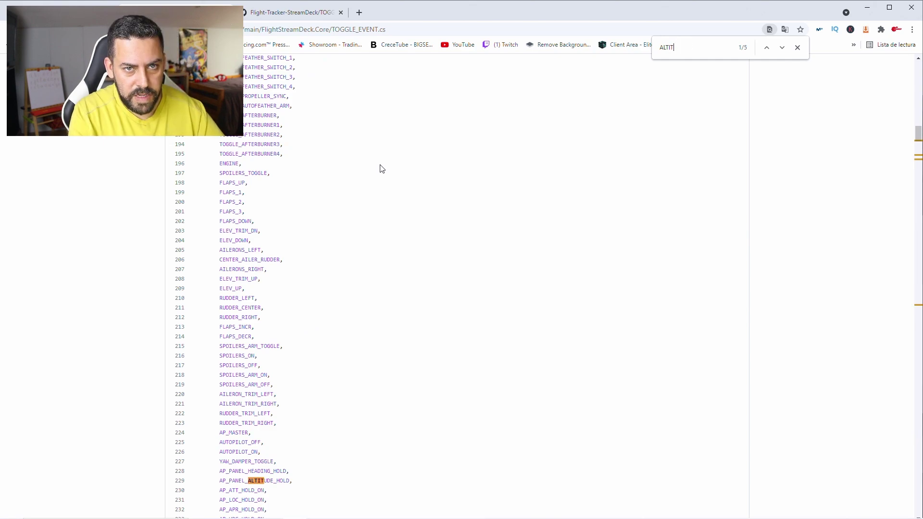
pyautogui.write('UDE')
pyautogui.scroll(-2, 243, 382)
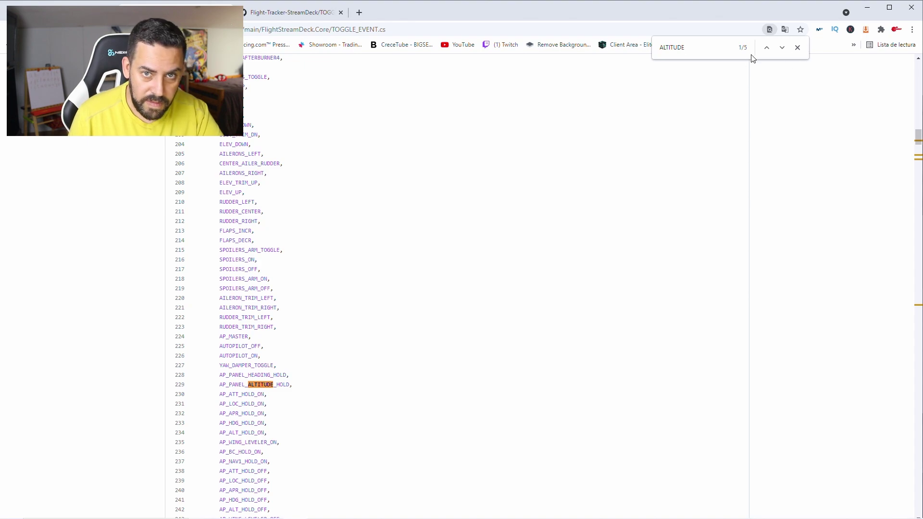
pyautogui.click(781, 48)
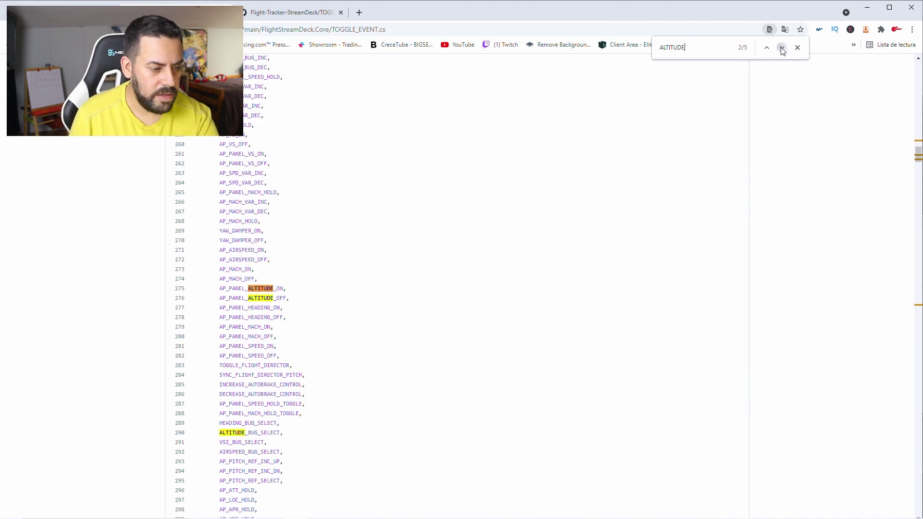
pyautogui.click(781, 48)
pyautogui.click(782, 48)
pyautogui.click(782, 49)
pyautogui.click(782, 48)
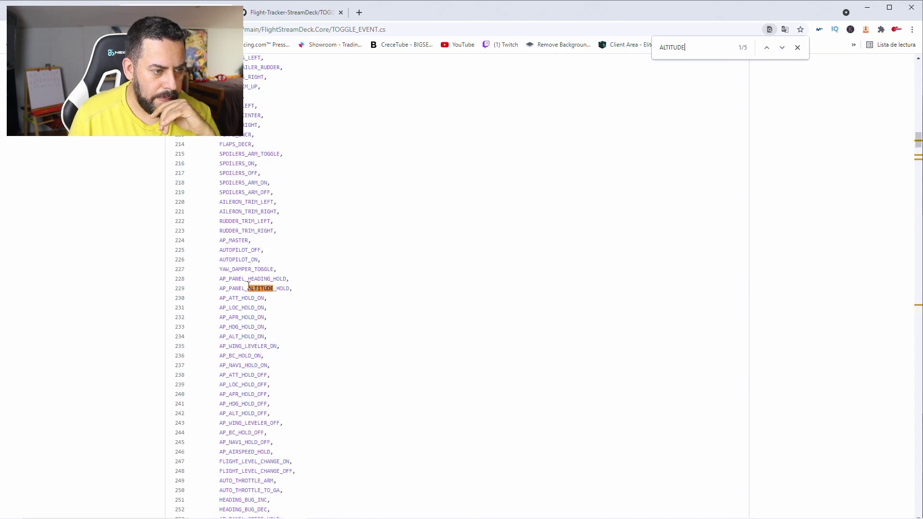
pyautogui.moveTo(220, 290); pyautogui.dragTo(290, 289)
pyautogui.hotkey('ctrl', 'c')
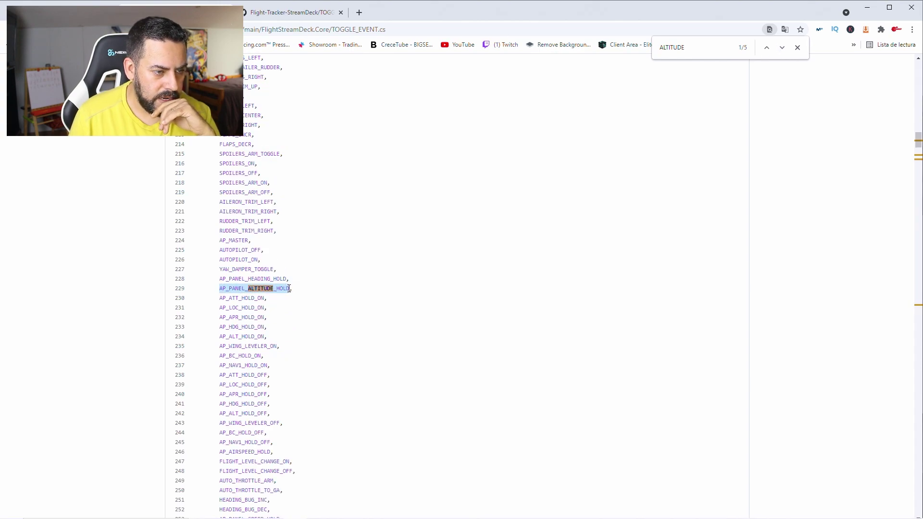
# - Switch to Stream Deck and set the second button's toggle event to AP_PANEL_ALTITUDE_HOLD
pyautogui.hotkey('alt', 'Tab')
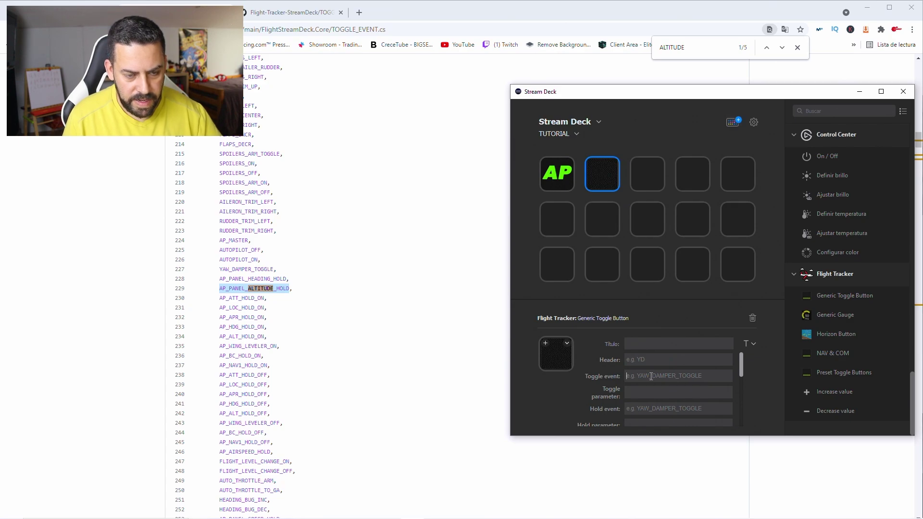
pyautogui.click(651, 376)
pyautogui.hotkey('ctrl', 'v')
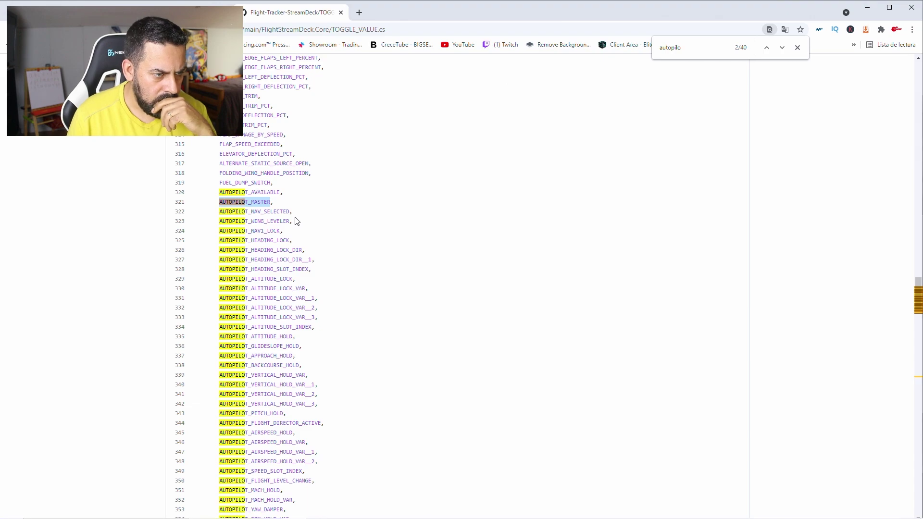
# - Switch to Chrome, search TOGGLE_VALUE.cs for ALTITUDE and copy the AUTOPILOT_ALTITUDE_LOCK value name
pyautogui.doubleClick(705, 51)
pyautogui.write('ALTITUDE')
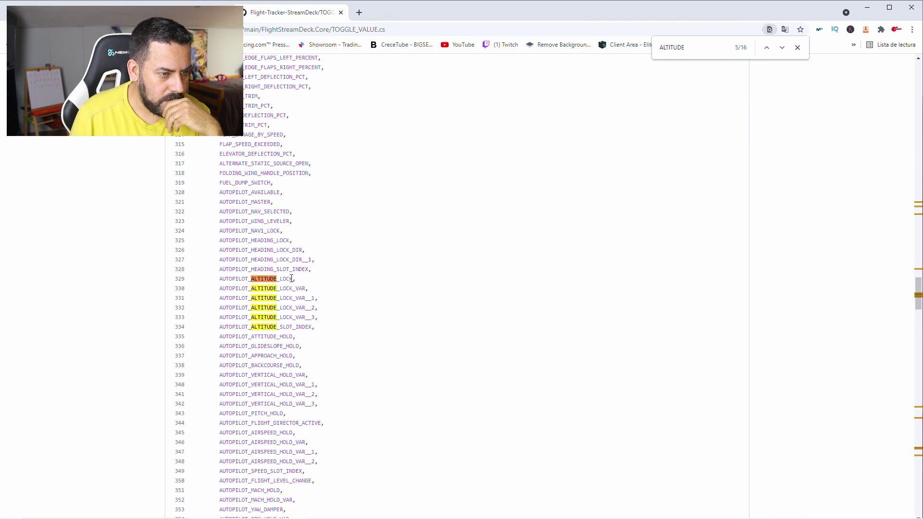
pyautogui.click(766, 47)
pyautogui.click(782, 50)
pyautogui.click(782, 48)
pyautogui.click(782, 48)
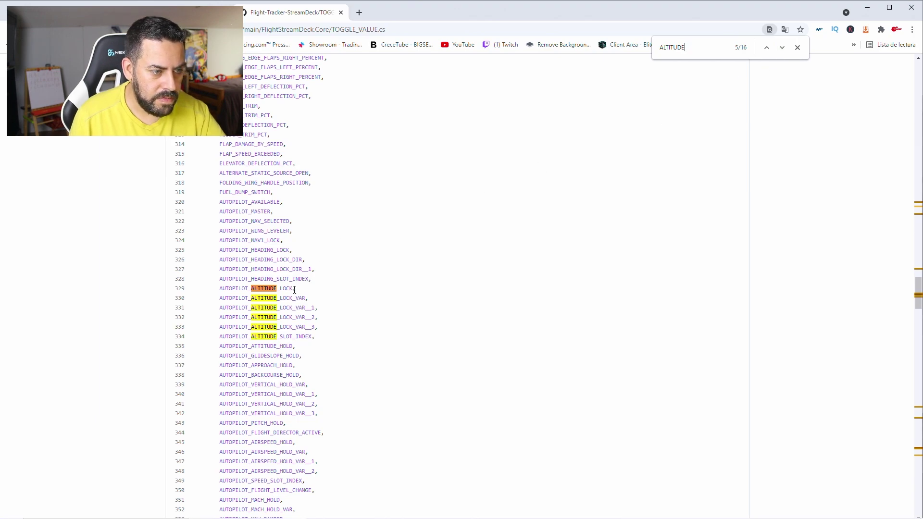
pyautogui.moveTo(293, 289); pyautogui.dragTo(219, 290)
pyautogui.rightClick(226, 288)
pyautogui.click(249, 294)
# - In Stream Deck, set the second button's feedback value to AUTOPILOT_ALTITUDE_LOCK and reselect the button
pyautogui.click(412, 509)
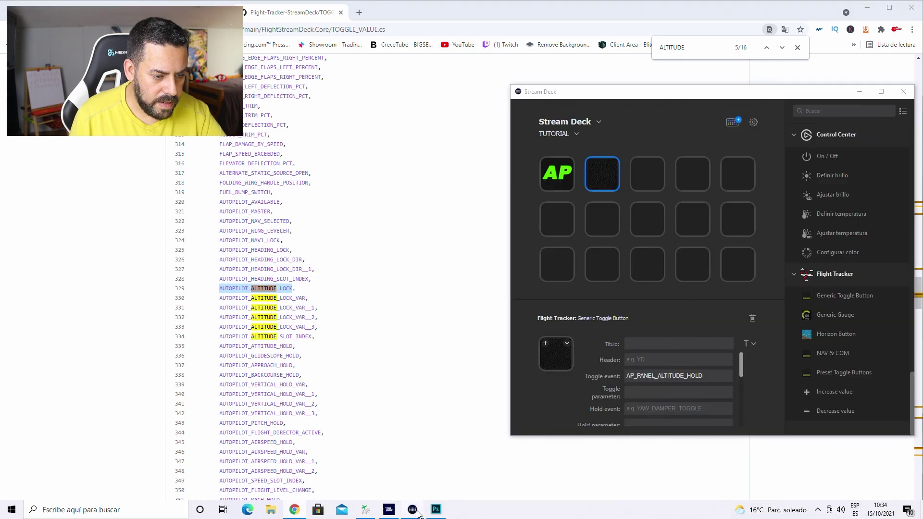
pyautogui.scroll(-3, 650, 388)
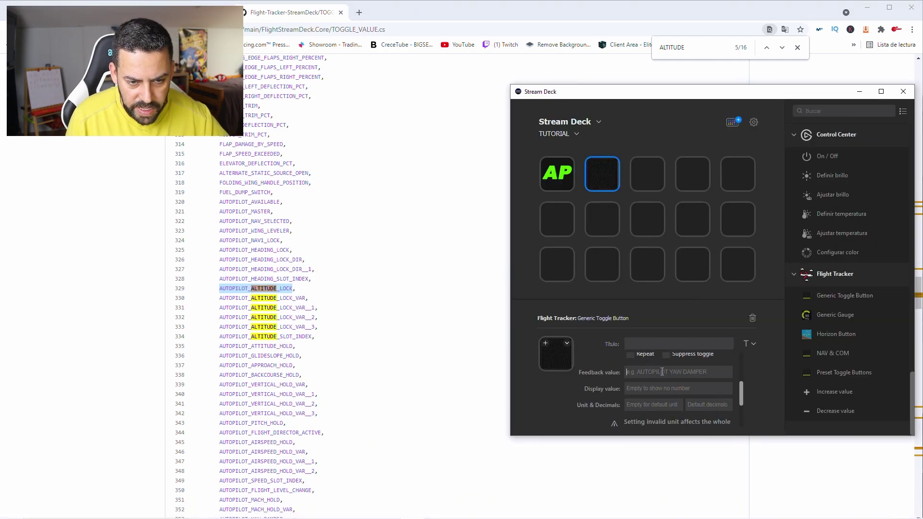
pyautogui.click(662, 372)
pyautogui.hotkey('ctrl', 'v')
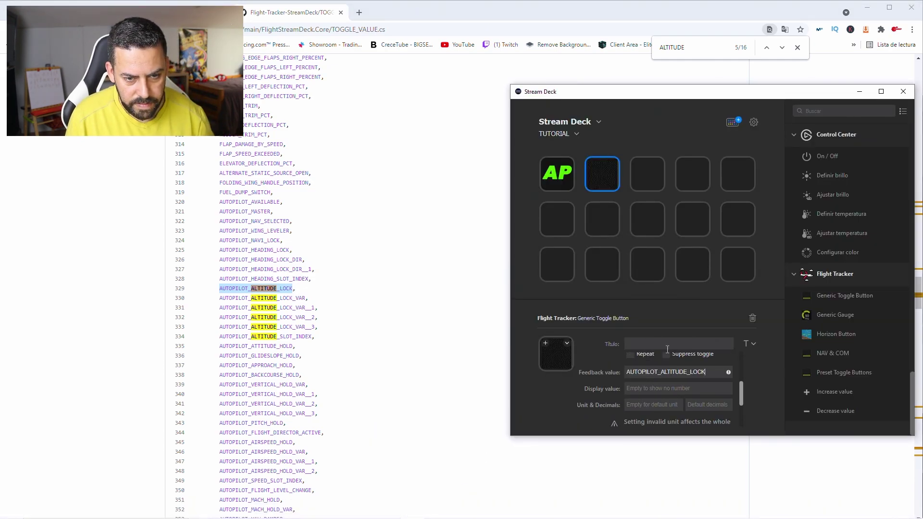
pyautogui.click(643, 176)
pyautogui.click(613, 175)
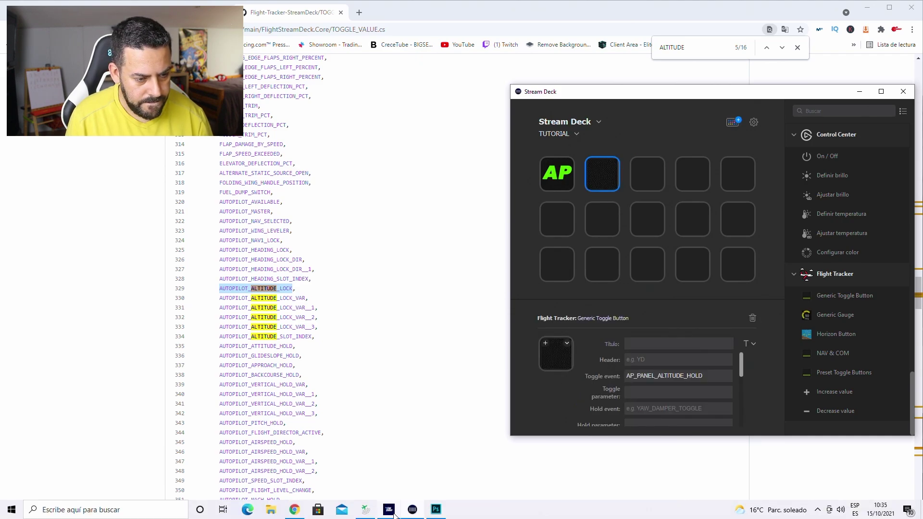
# - Switch to Flight Simulator, test altitude hold by toggling it on and off, and show Stream Deck over the cockpit
pyautogui.click(395, 509)
pyautogui.hotkey('ctrl', 'z')
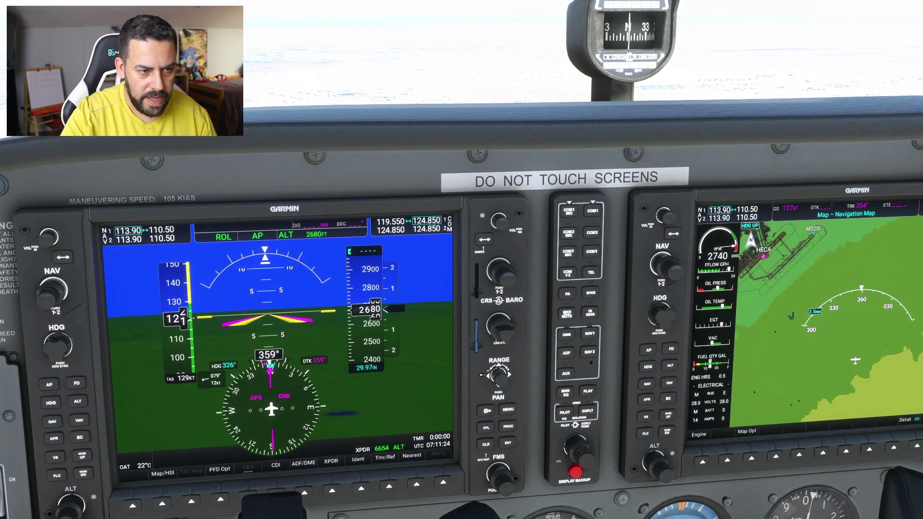
pyautogui.hotkey('ctrl', 'z')
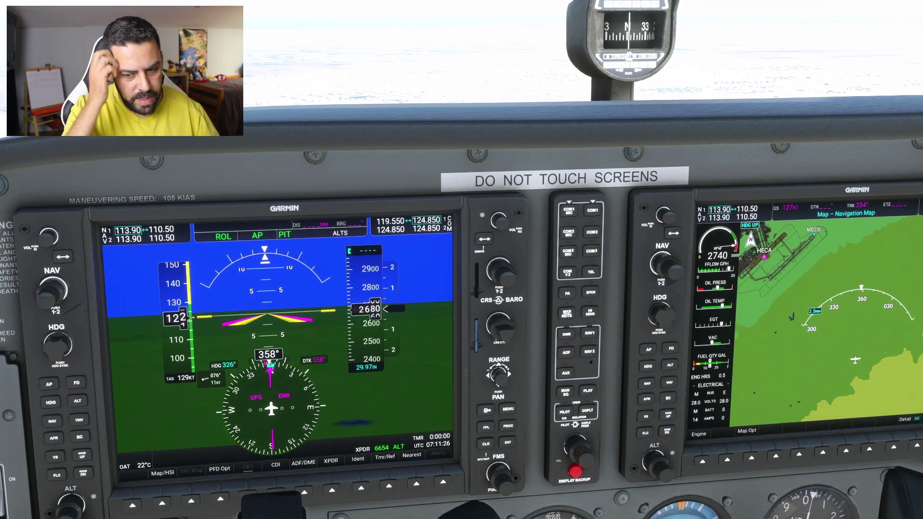
pyautogui.press('super')
pyautogui.click(412, 509)
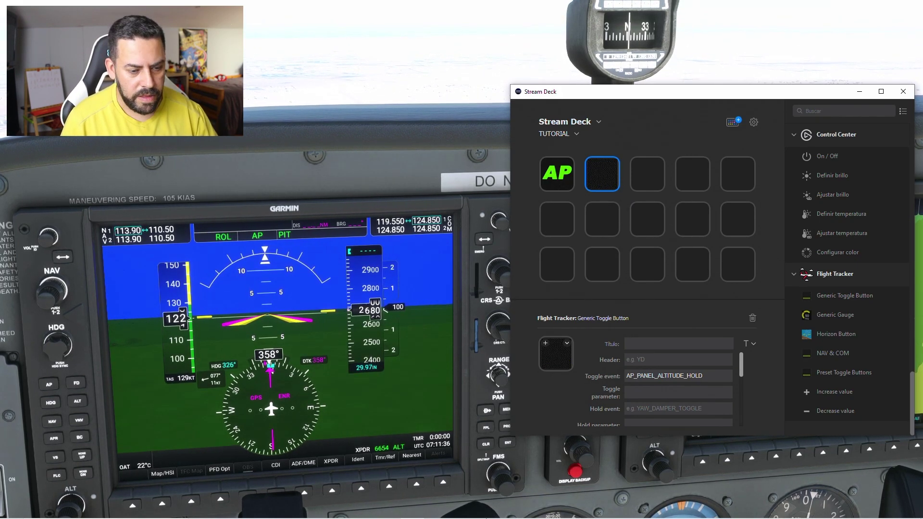
# - Switch to Photoshop and replace the AP text on the button image with ALT
pyautogui.click(10, 510)
pyautogui.click(425, 509)
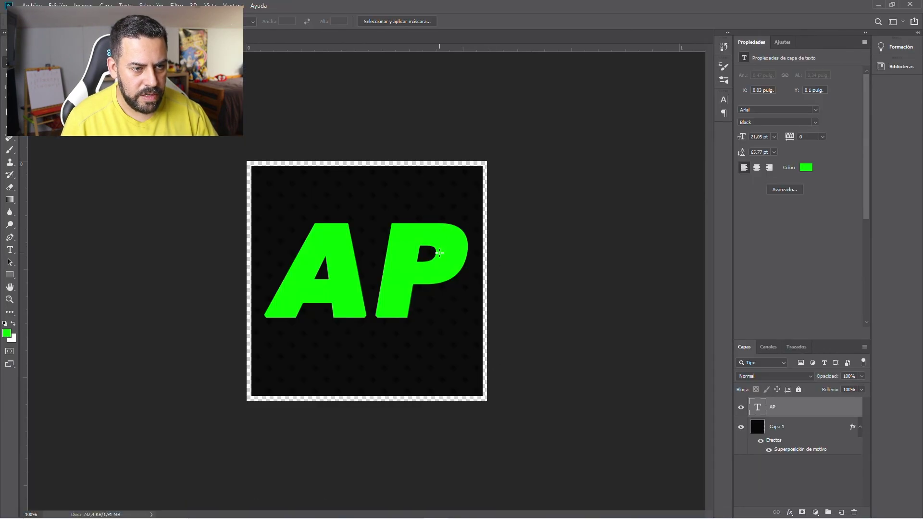
pyautogui.press('t')
pyautogui.doubleClick(396, 261)
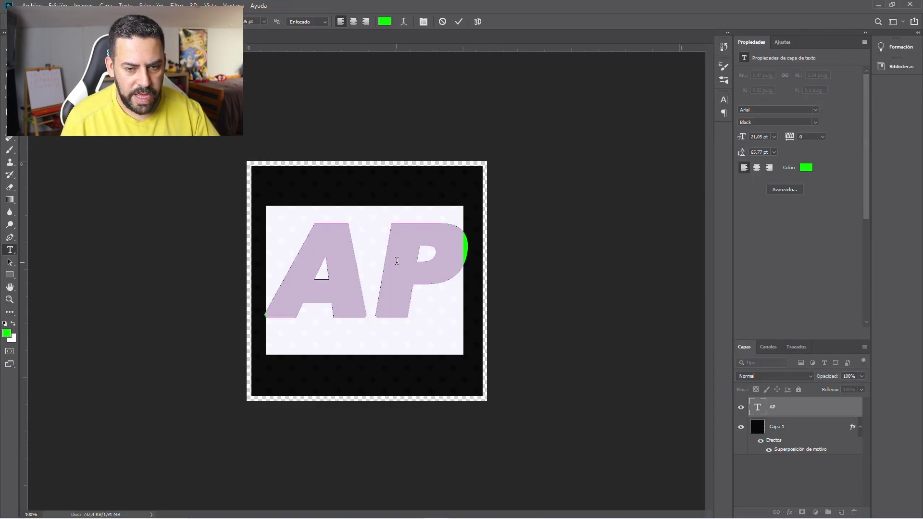
pyautogui.write('ALT')
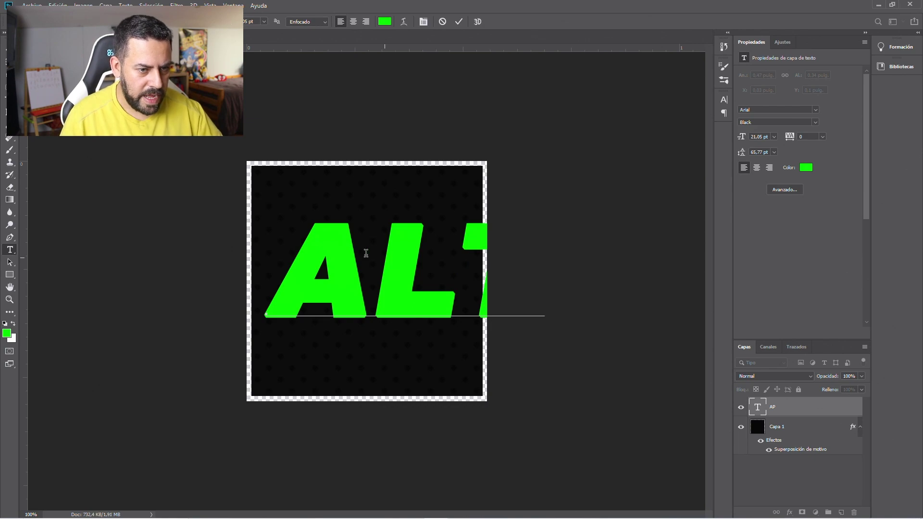
pyautogui.click(10, 75)
# - Scale the ALT text down to about 15.62 pt and centre it within the dark button square
pyautogui.hotkey('ctrl', 't')
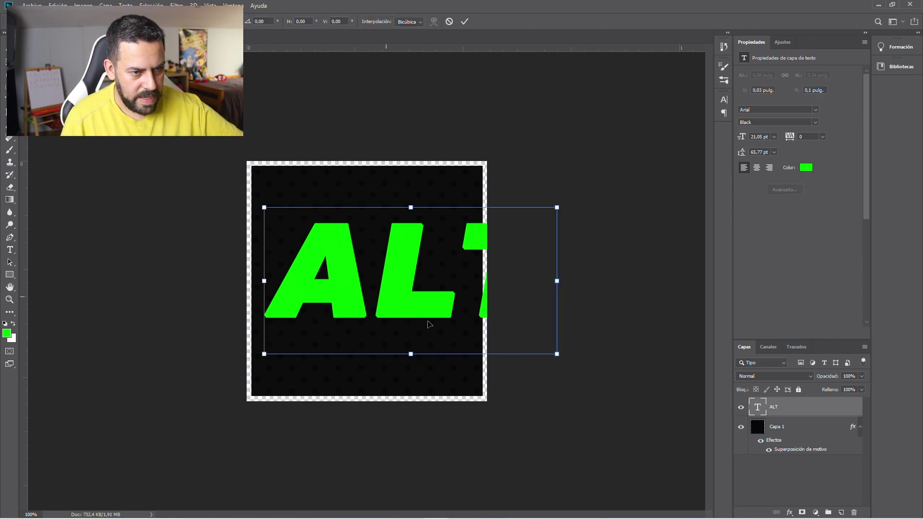
pyautogui.moveTo(557, 352); pyautogui.dragTo(477, 312)
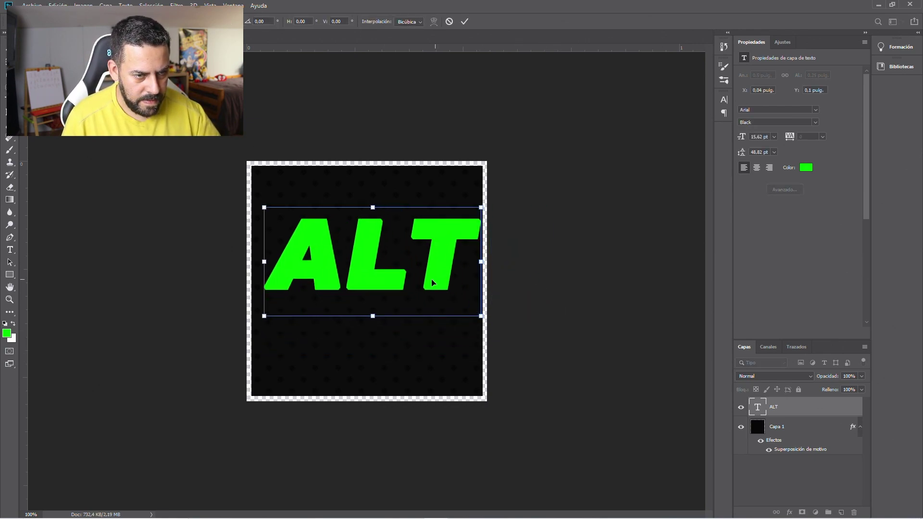
pyautogui.moveTo(435, 279); pyautogui.dragTo(431, 300)
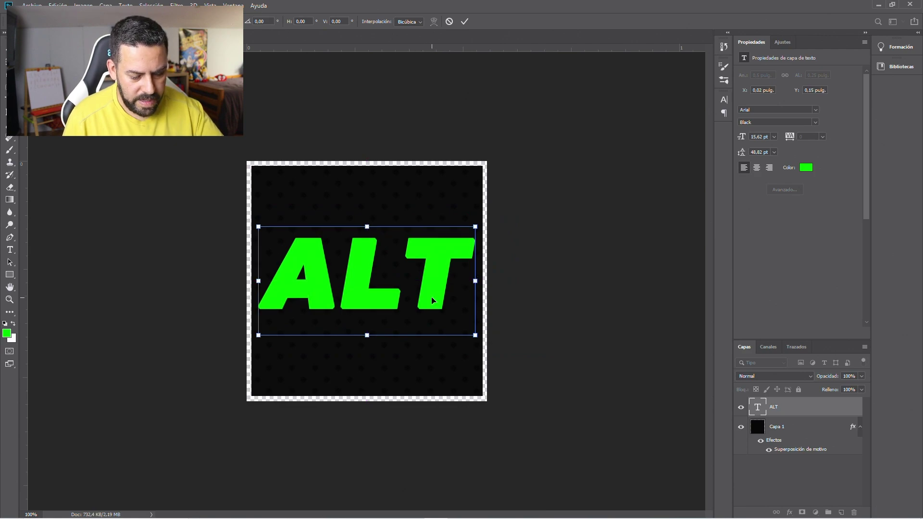
pyautogui.press('Return')
# - Save the green ALT image as a PNG named botonALTon with the large file size option
pyautogui.click(32, 6)
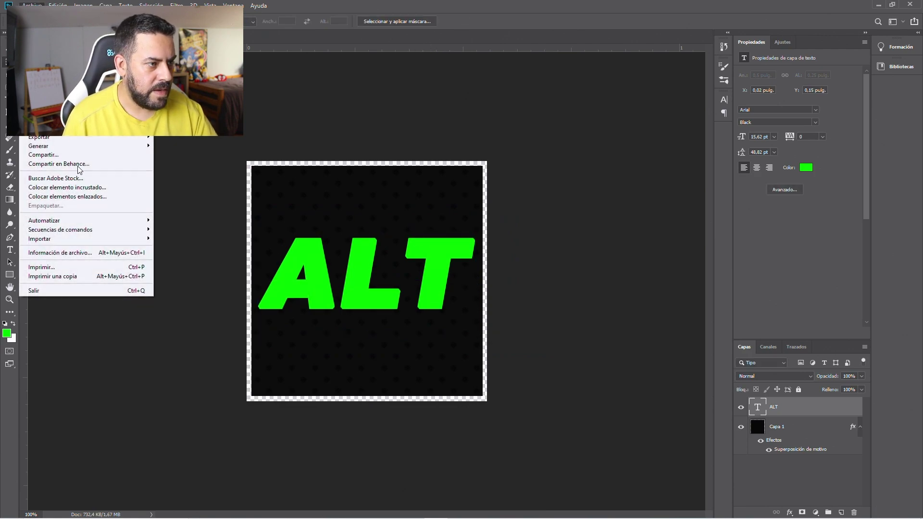
pyautogui.press('Escape')
pyautogui.hotkey('ctrl', 'shift', 's')
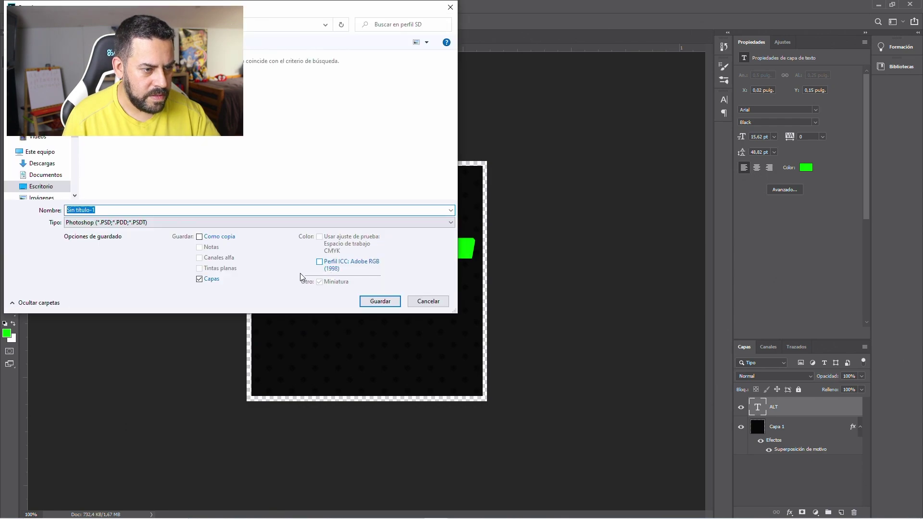
pyautogui.click(238, 222)
pyautogui.click(124, 347)
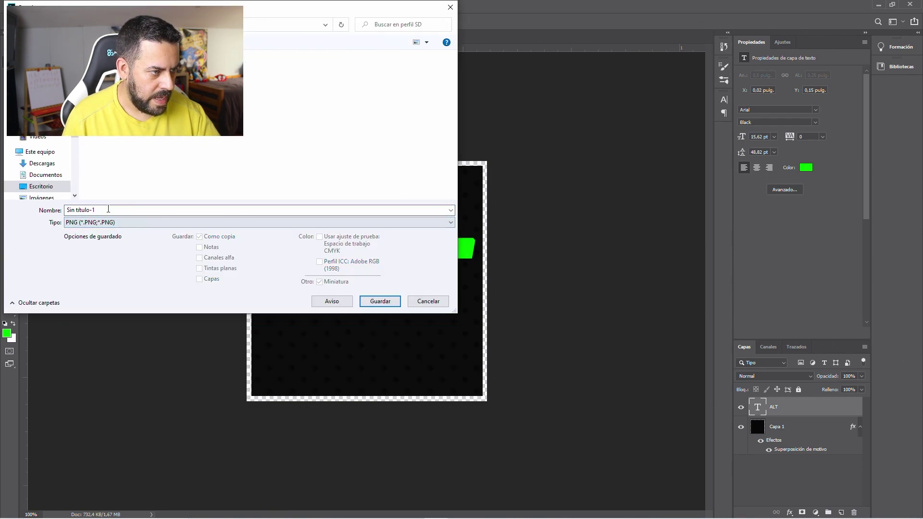
pyautogui.doubleClick(109, 209)
pyautogui.write('BOTON')
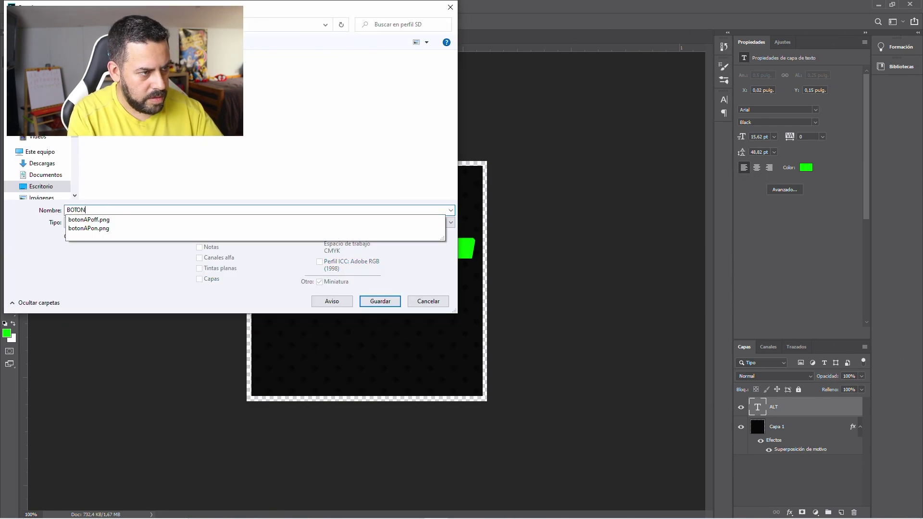
pyautogui.press('BackSpace')
pyautogui.press('BackSpace')
pyautogui.press('BackSpace')
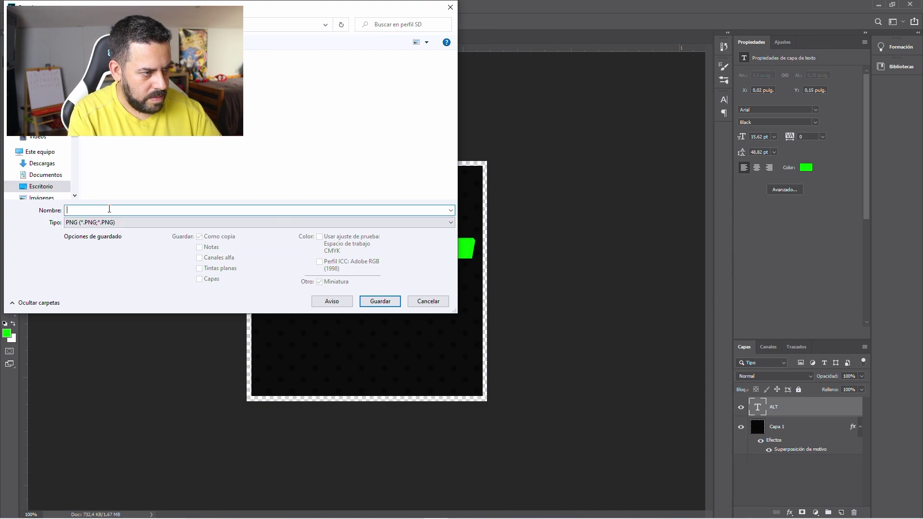
pyautogui.write('botonALTon')
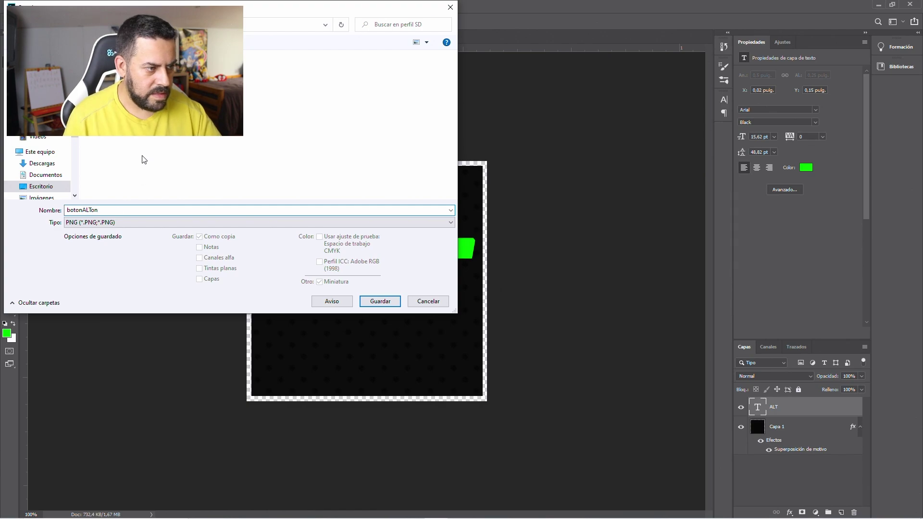
pyautogui.click(384, 300)
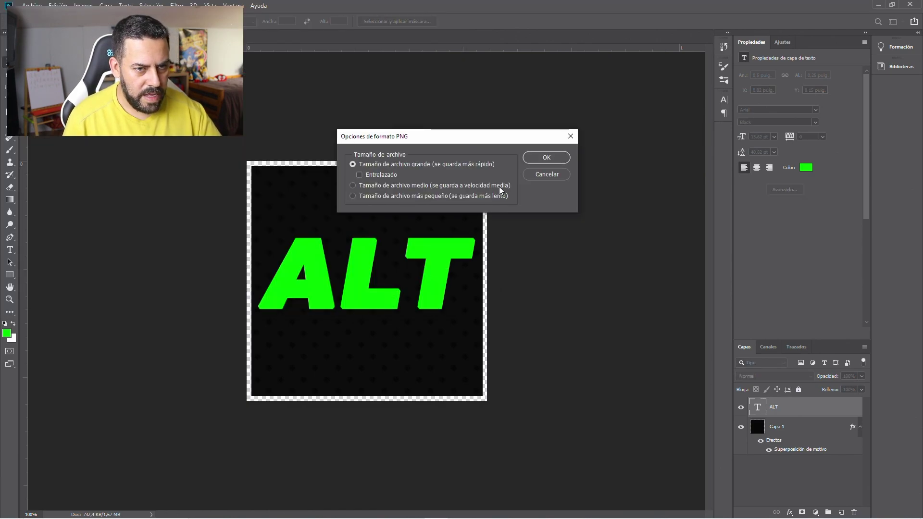
pyautogui.click(535, 157)
# - Recolour the whole ALT text white with colour code ffffff
pyautogui.press('t')
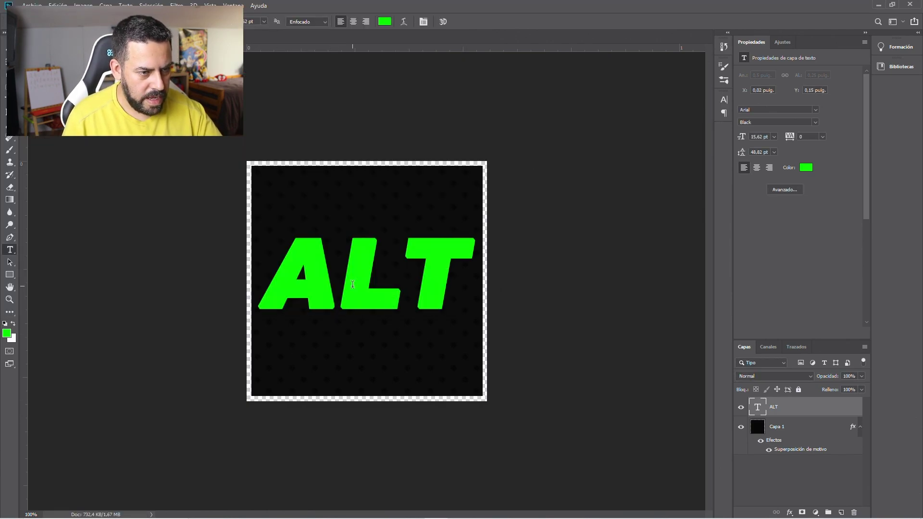
pyautogui.click(351, 284)
pyautogui.hotkey('ctrl', 'a')
pyautogui.click(7, 332)
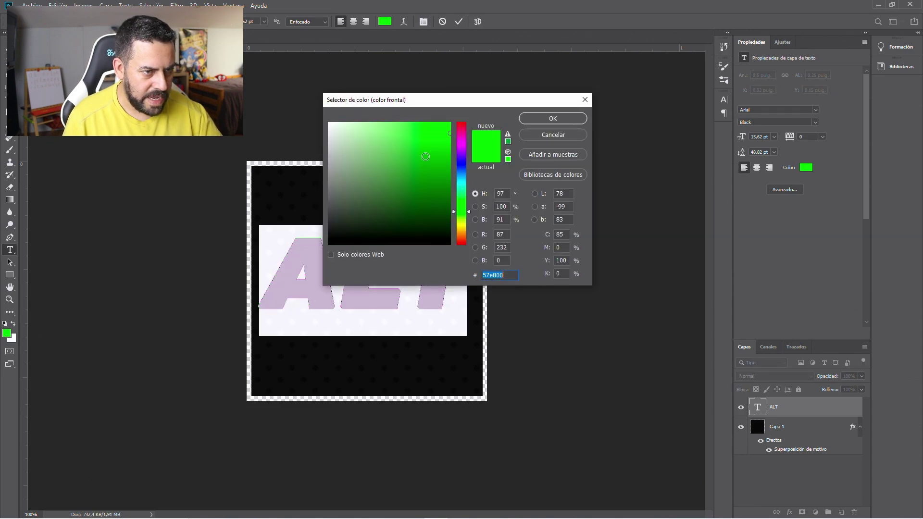
pyautogui.write('ffffff')
pyautogui.click(540, 117)
pyautogui.click(394, 266)
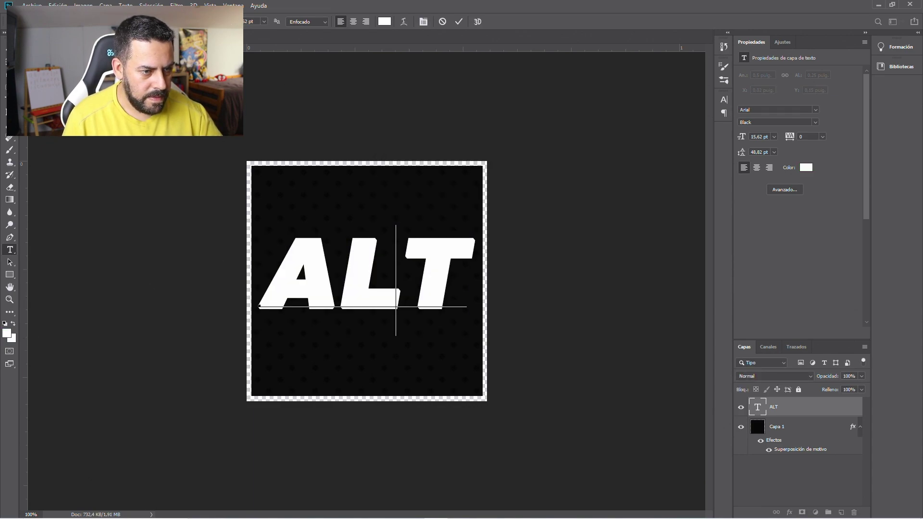
pyautogui.hotkey('ctrl', 'Return')
pyautogui.press('m')
# - Save the white ALT image as a PNG named botonALToff with the large file size option
pyautogui.click(31, 5)
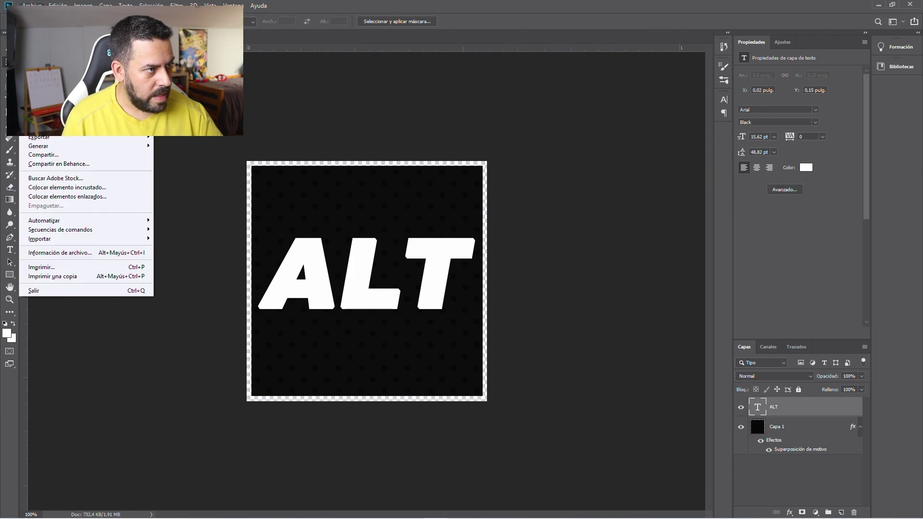
pyautogui.click(48, 114)
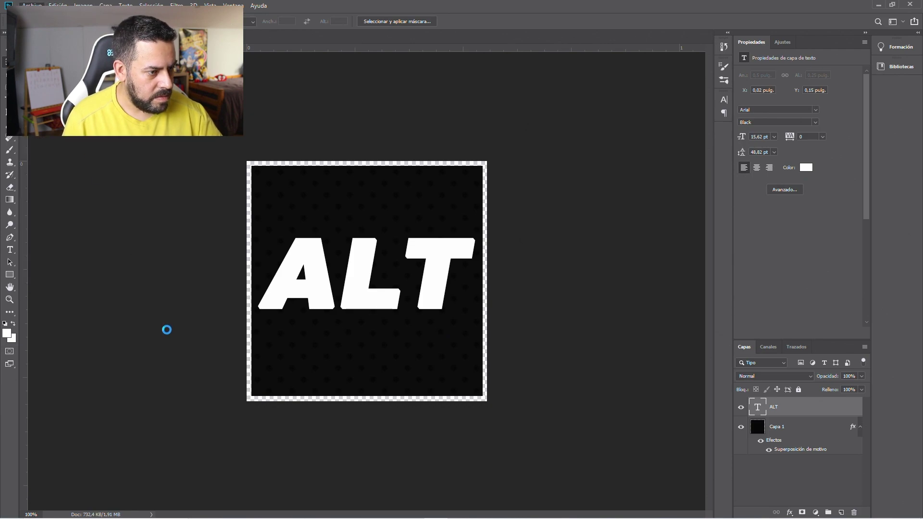
pyautogui.click(179, 223)
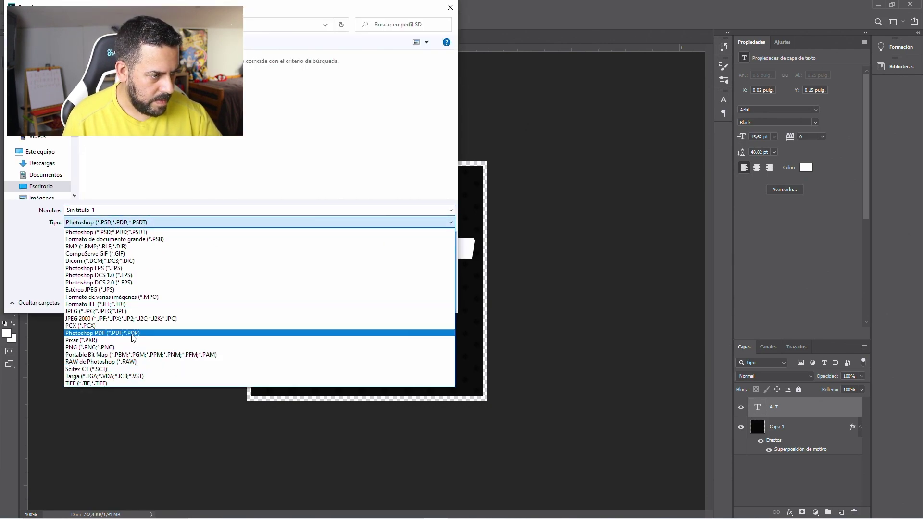
pyautogui.click(128, 347)
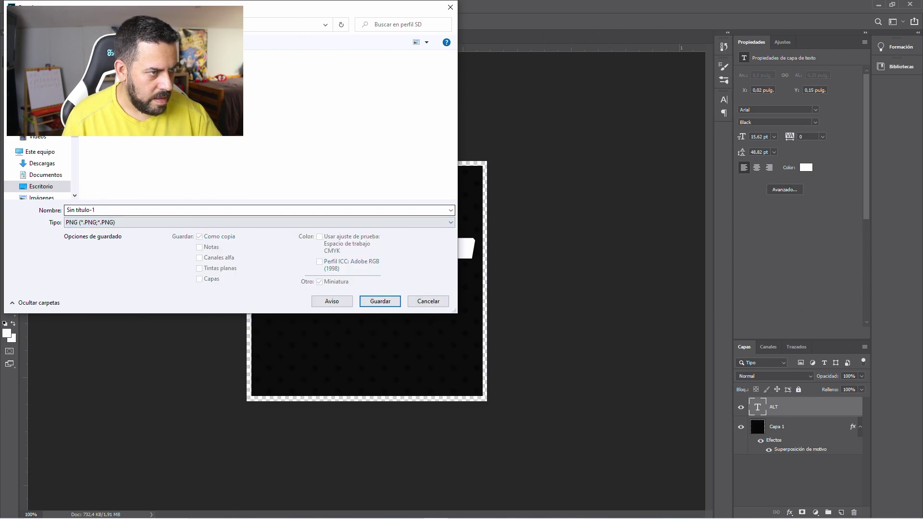
pyautogui.click(127, 207)
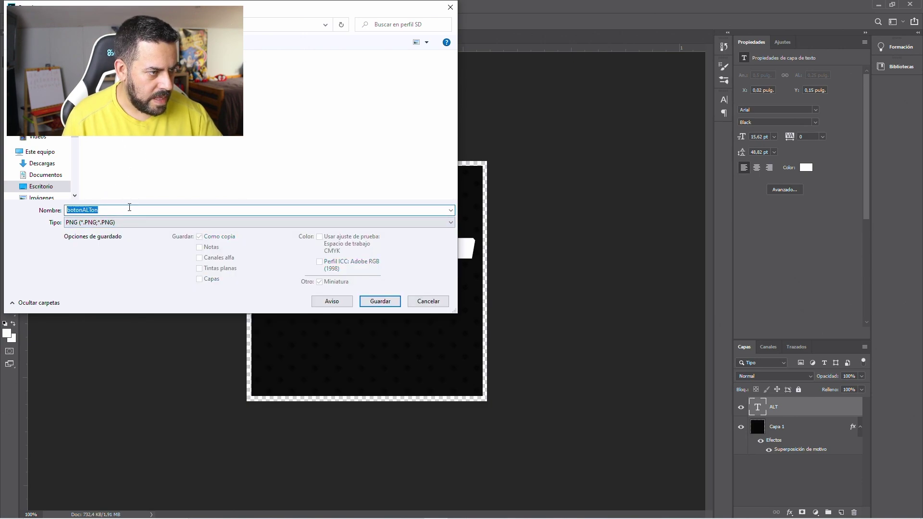
pyautogui.write('botonALTon')
pyautogui.press('BackSpace')
pyautogui.write('ff')
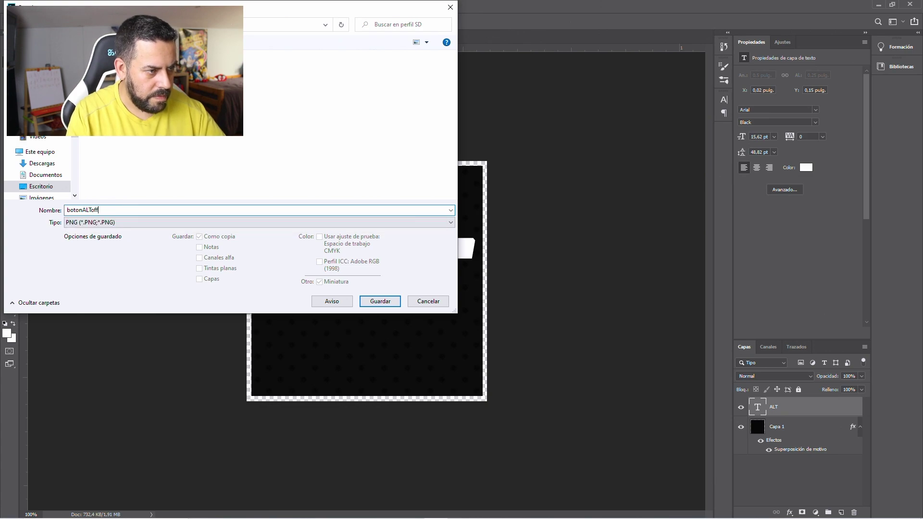
pyautogui.press('Return')
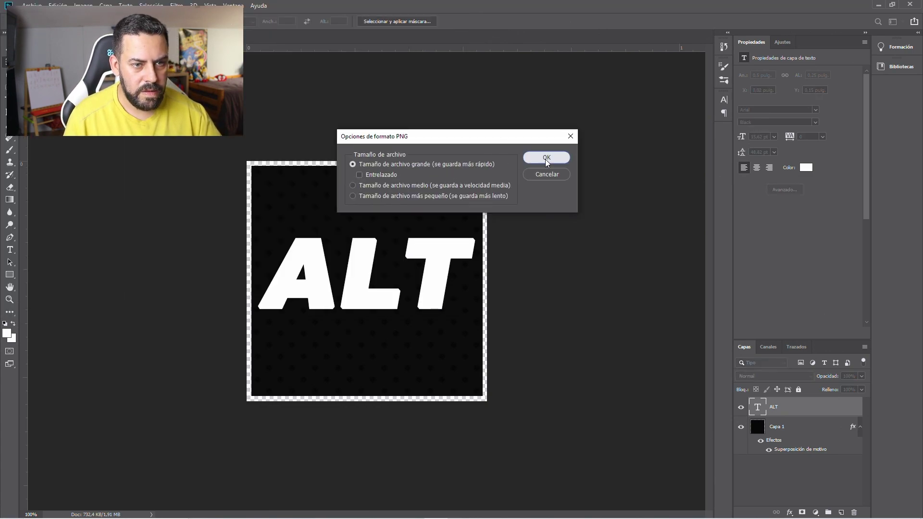
pyautogui.click(546, 157)
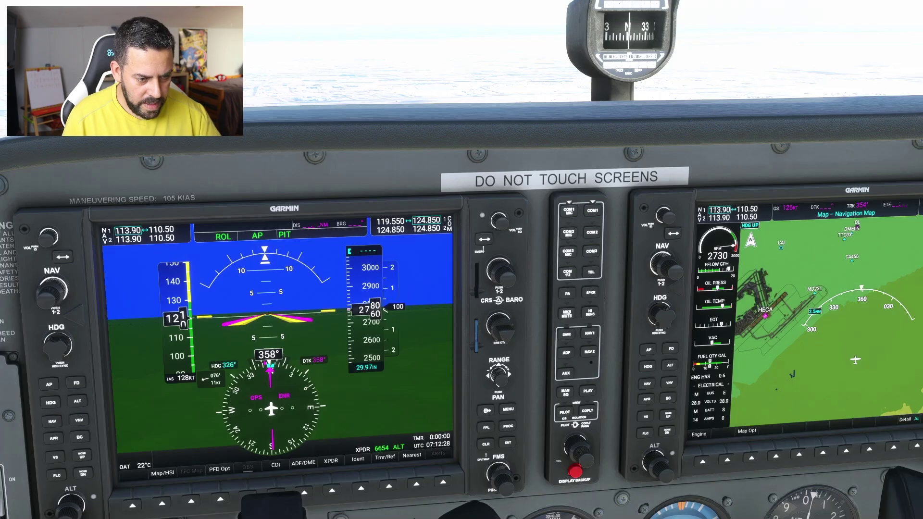
# - Switch to Stream Deck and embed botonALTon as the custom ON image of the altitude hold button
pyautogui.press('super')
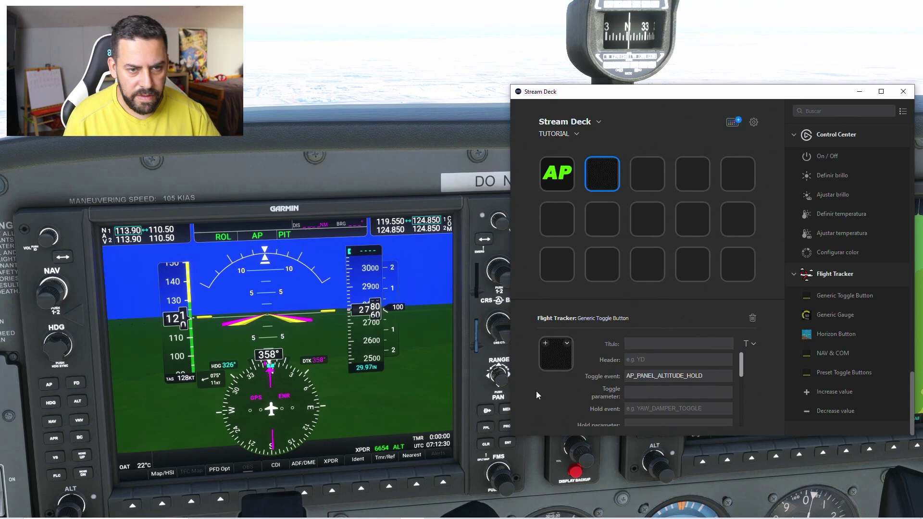
pyautogui.scroll(-5, 689, 379)
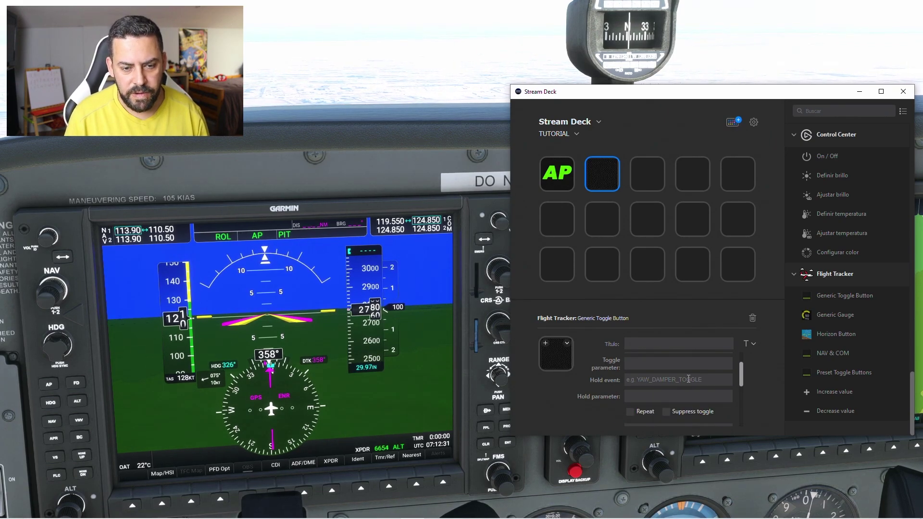
pyautogui.scroll(-1, 688, 379)
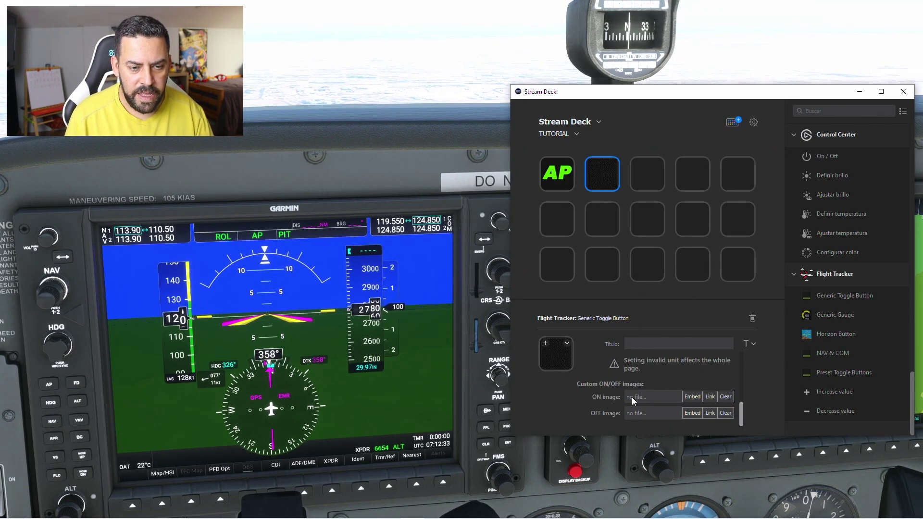
pyautogui.click(697, 400)
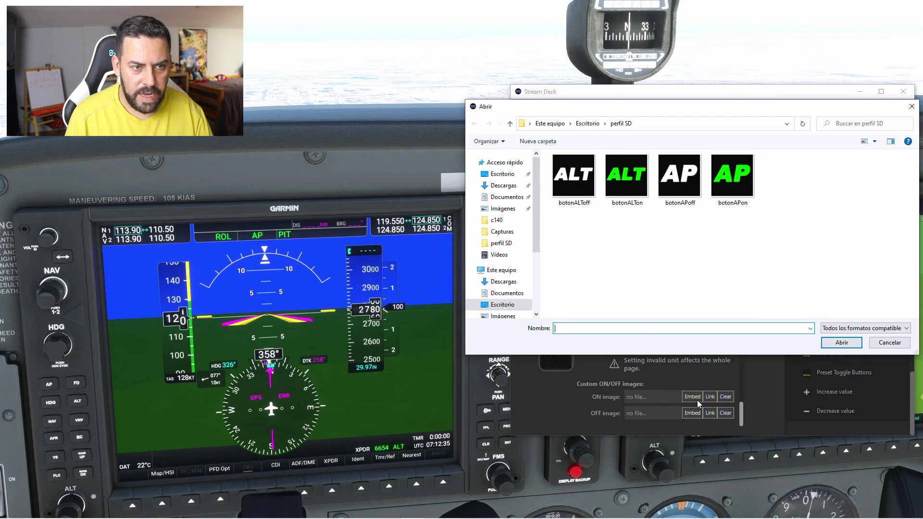
pyautogui.doubleClick(639, 194)
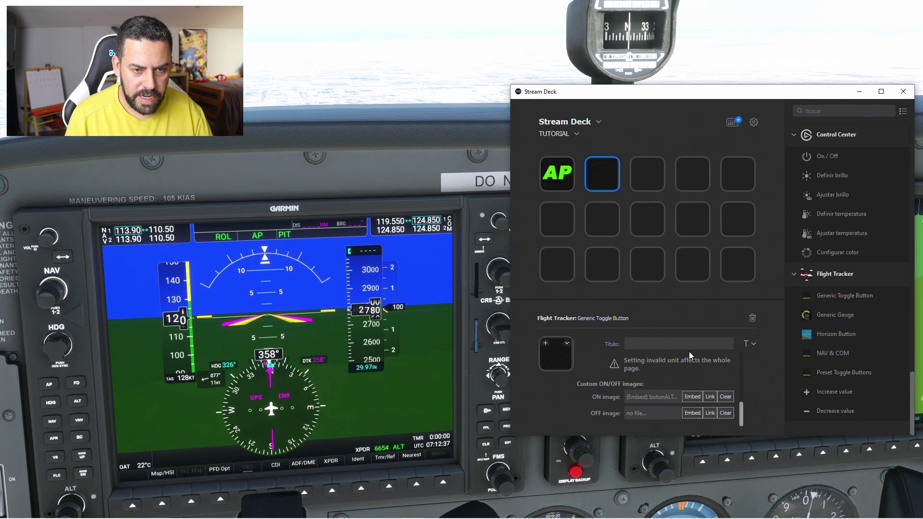
# - Embed botonAPoff as the custom OFF image of the altitude hold button
pyautogui.click(692, 412)
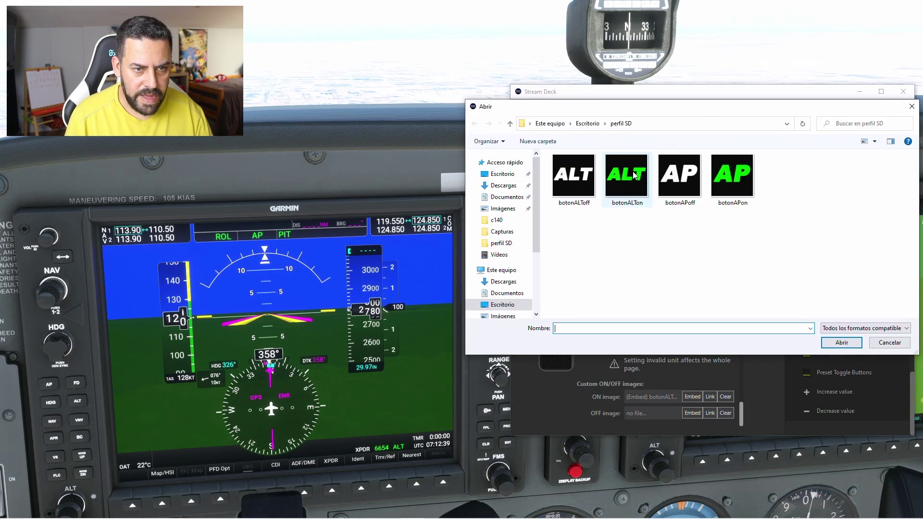
pyautogui.doubleClick(676, 191)
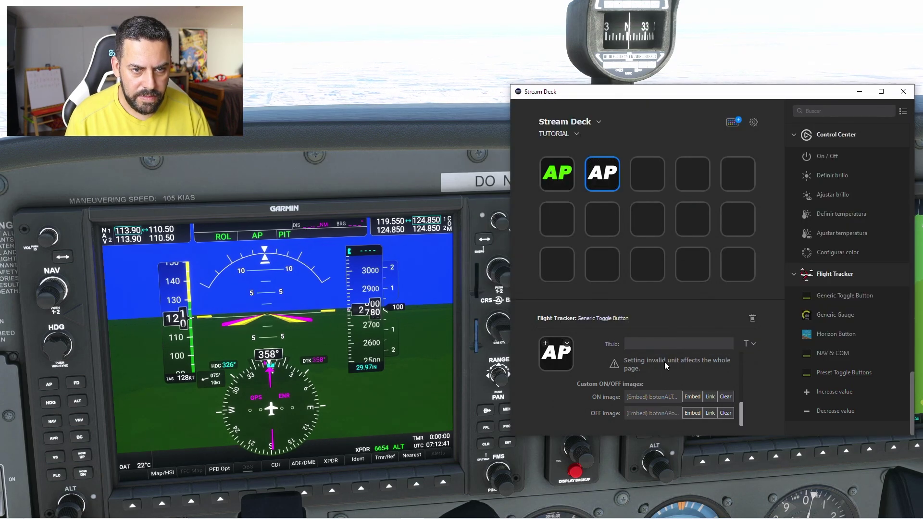
pyautogui.click(650, 227)
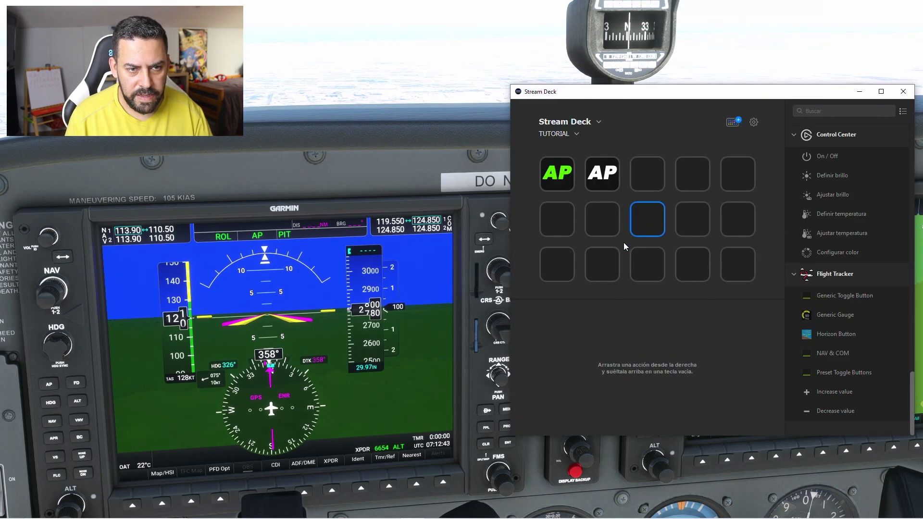
# - Replace the altitude hold button's OFF image with botonALToff and embed botonALTon again as its ON image
pyautogui.click(607, 173)
pyautogui.scroll(-3, 679, 421)
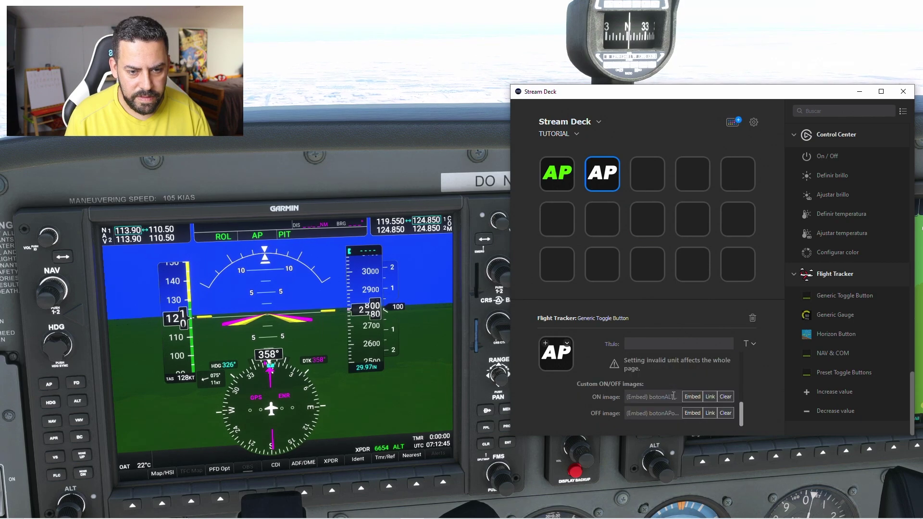
pyautogui.click(692, 412)
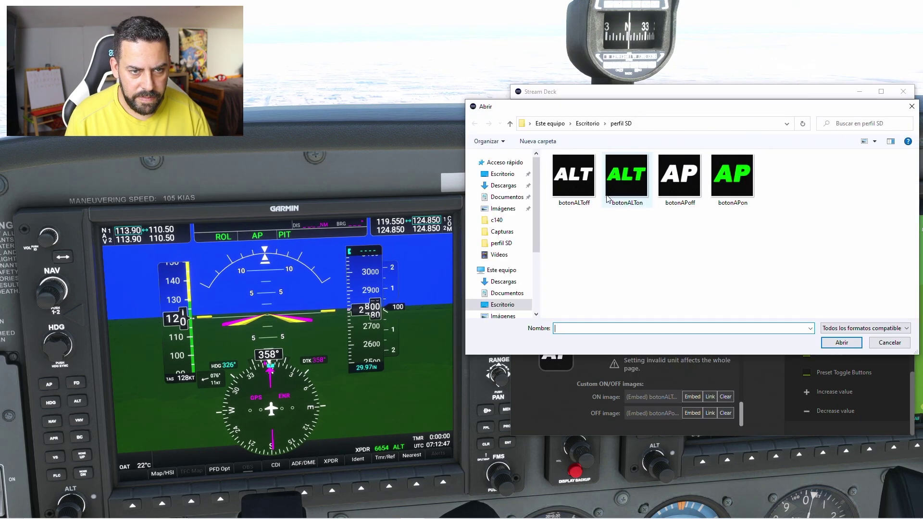
pyautogui.doubleClick(582, 184)
pyautogui.click(692, 396)
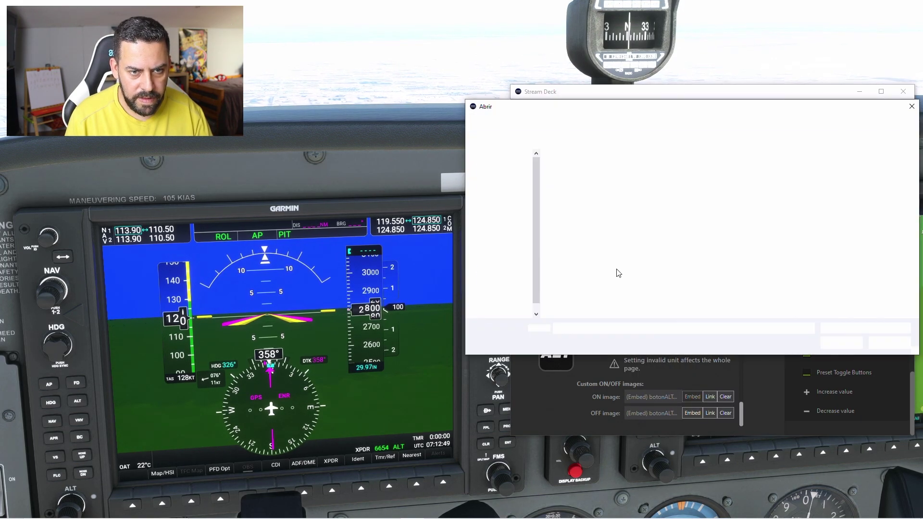
pyautogui.doubleClick(626, 182)
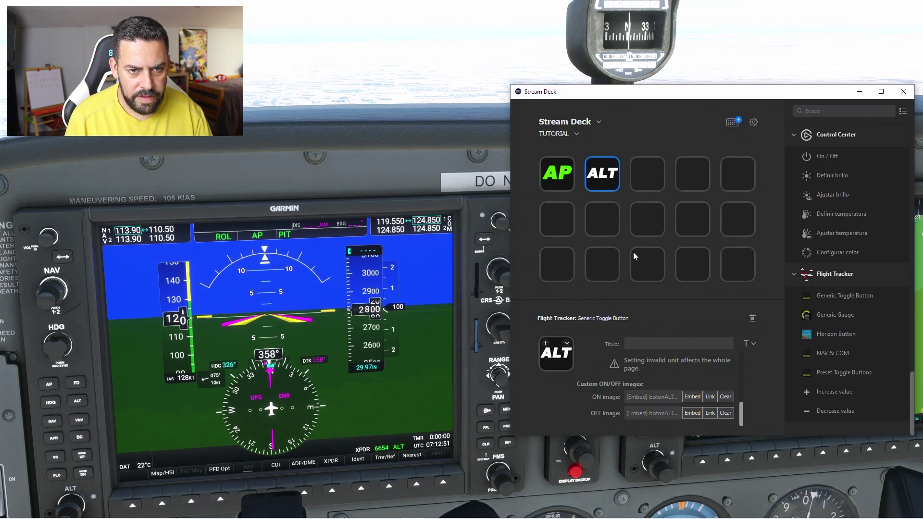
# - Add a Generic Toggle Button to the third key of the first row and copy PLANE_ALTITUDE from TOGGLE_VALUE.cs in the browser
pyautogui.click(648, 176)
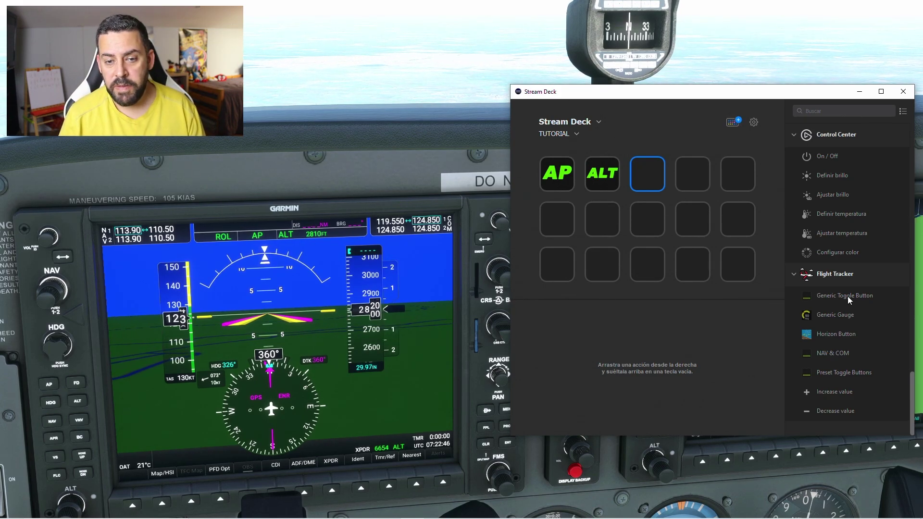
pyautogui.moveTo(846, 296); pyautogui.dragTo(658, 174)
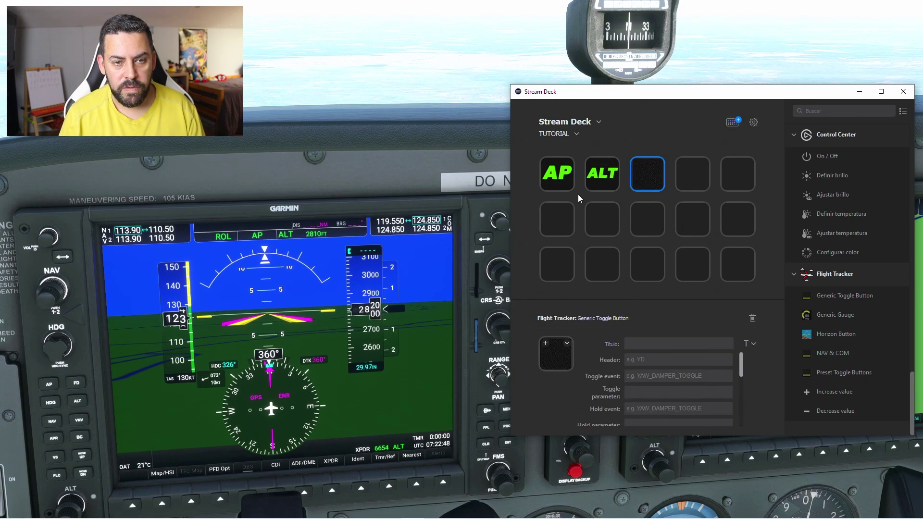
pyautogui.press('super')
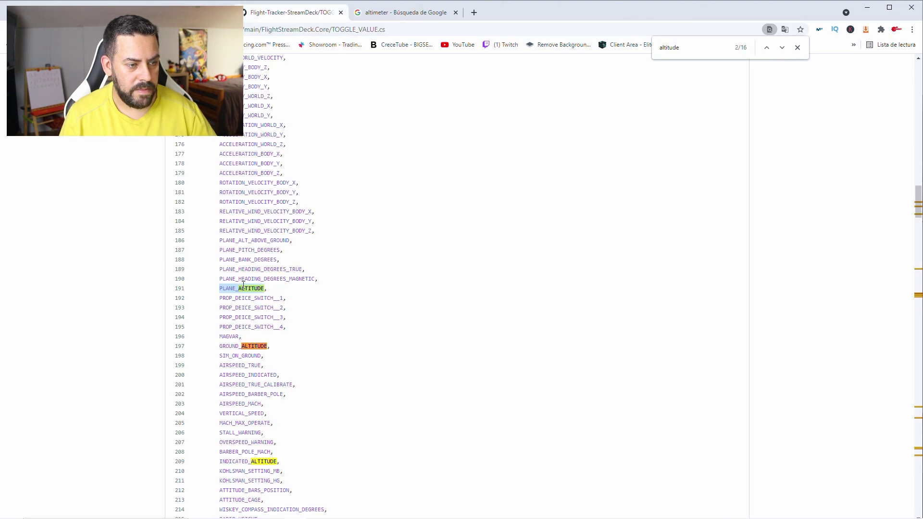
pyautogui.click(254, 289)
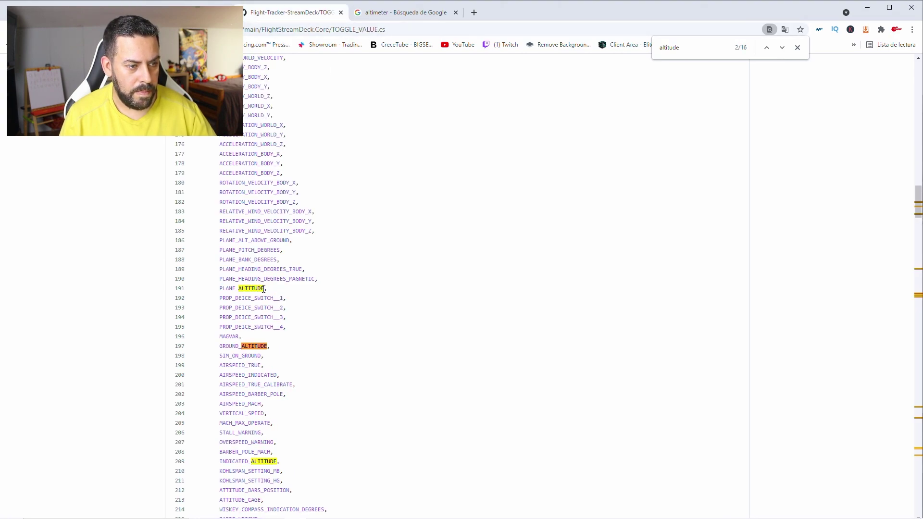
pyautogui.moveTo(265, 288); pyautogui.dragTo(222, 290)
pyautogui.hotkey('ctrl', 'c')
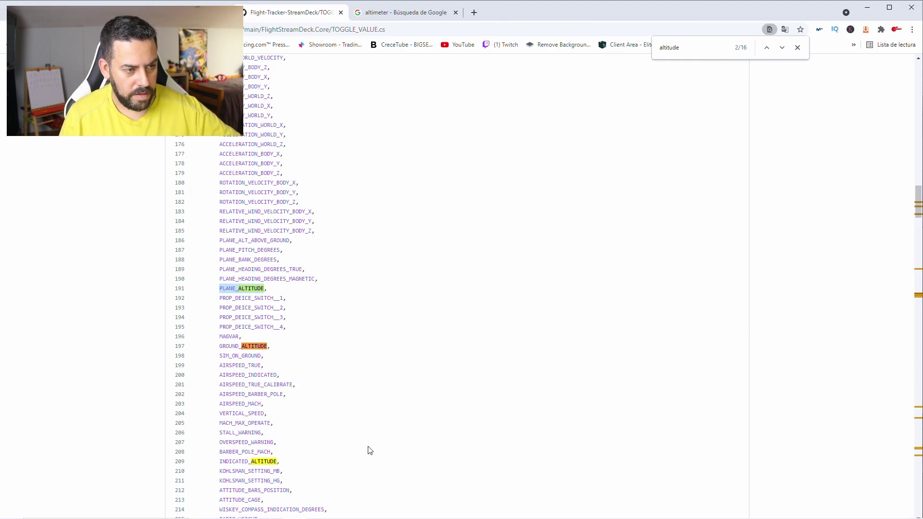
# - Back in Stream Deck, set the new button's display value to PLANE_ALTITUDE and its decimals to 00
pyautogui.click(394, 513)
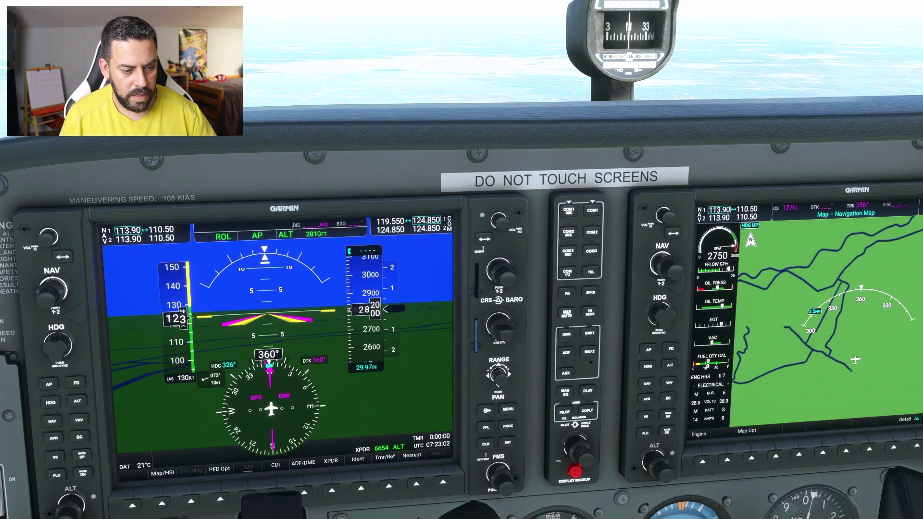
pyautogui.scroll(-4, 699, 388)
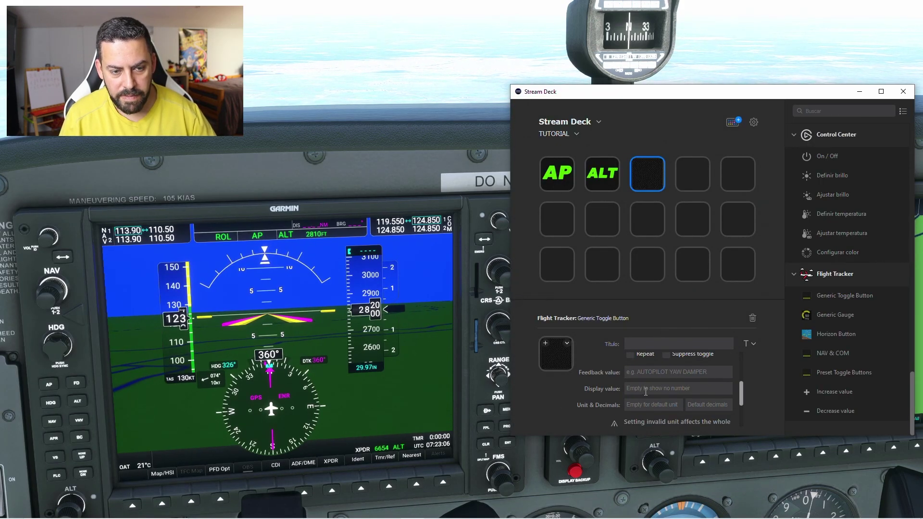
pyautogui.hotkey('ctrl', 'v')
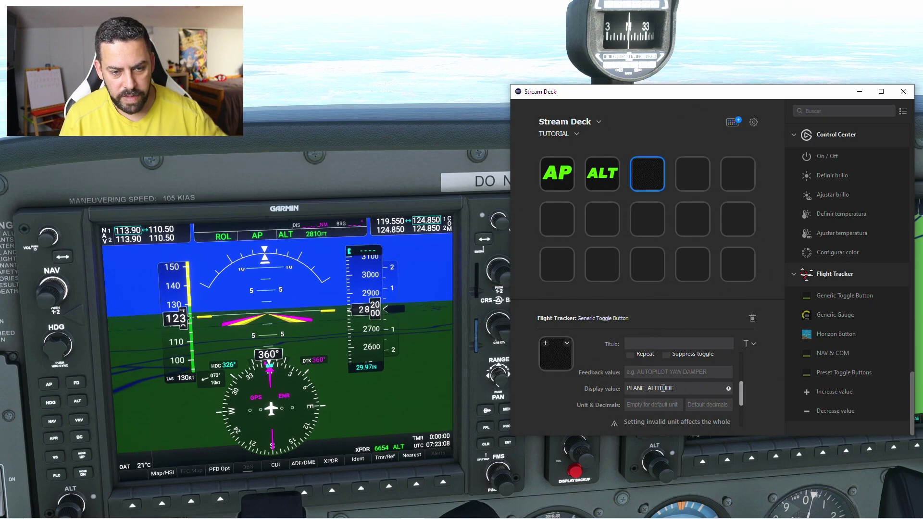
pyautogui.click(668, 373)
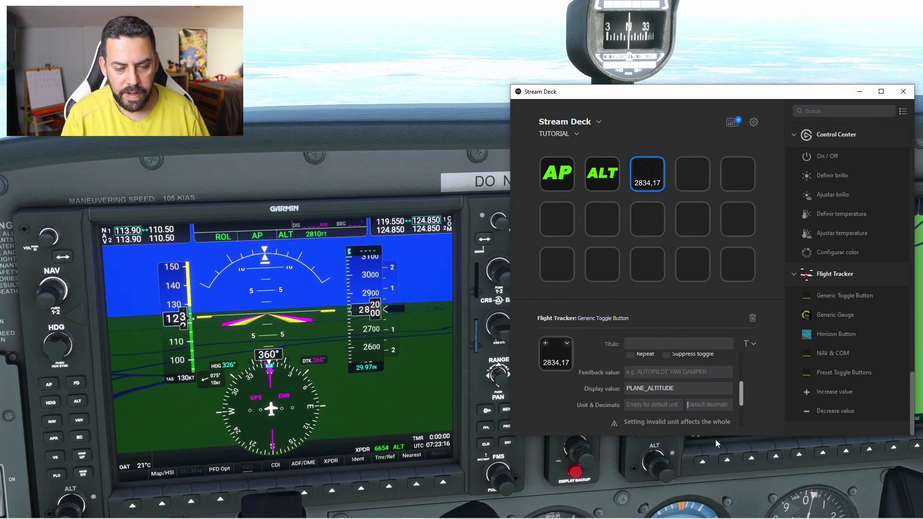
pyautogui.write('00')
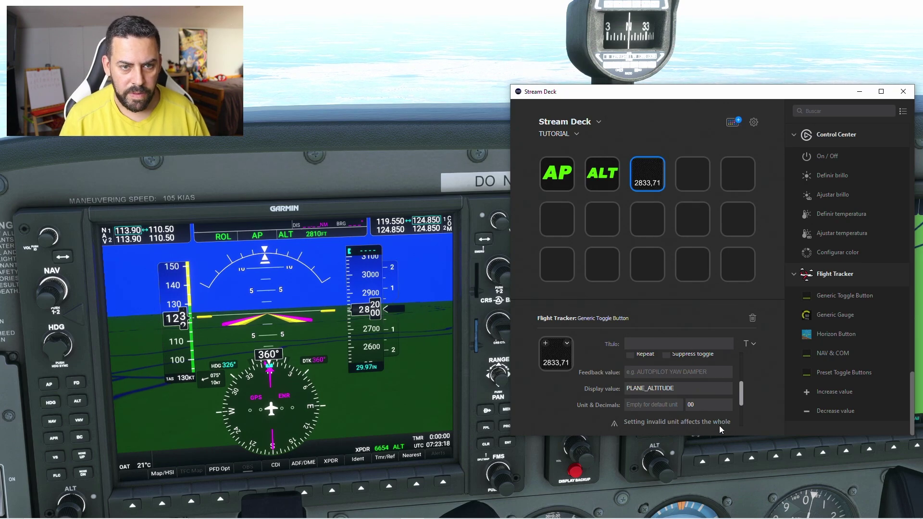
pyautogui.click(695, 390)
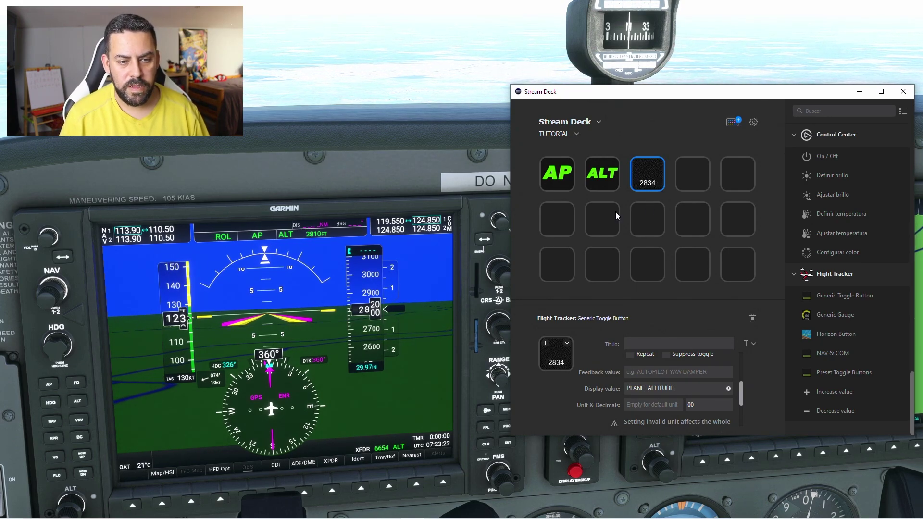
# - Title the altitude display button ALT and turn on showing its title
pyautogui.scroll(5, 618, 394)
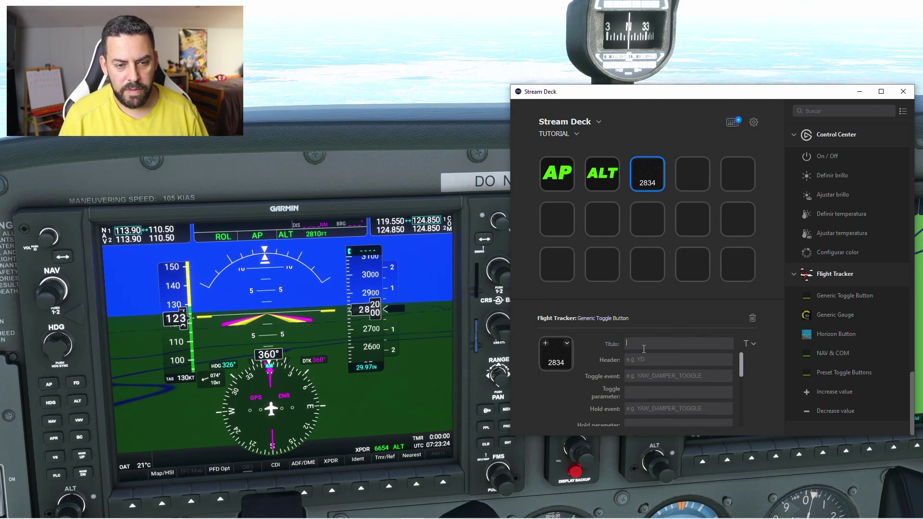
pyautogui.write('ALT')
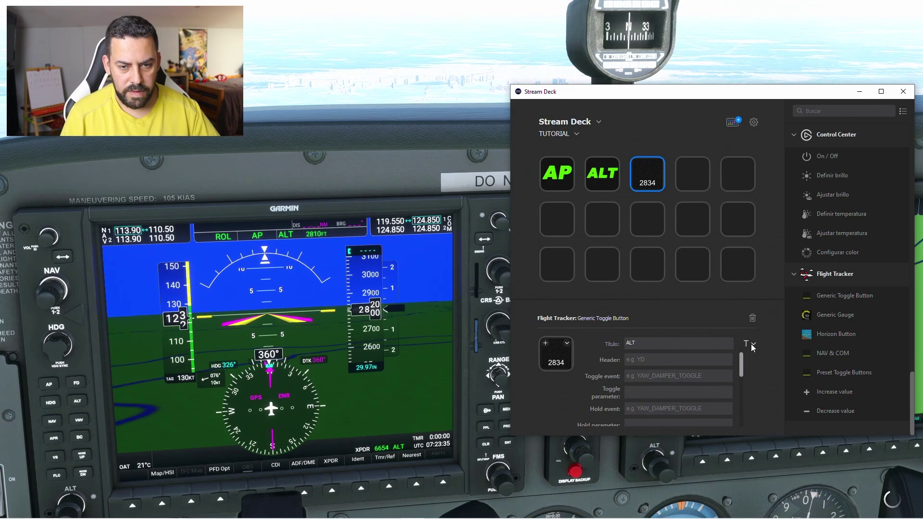
pyautogui.click(750, 343)
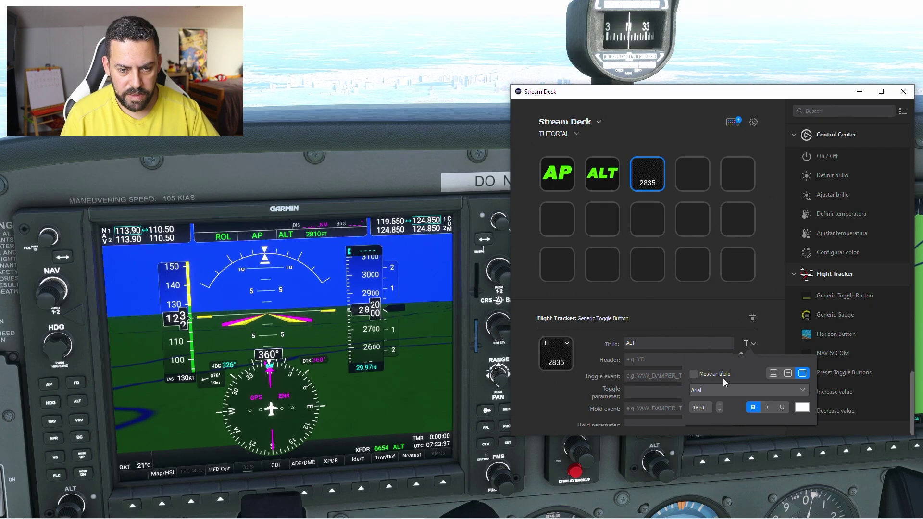
pyautogui.click(699, 375)
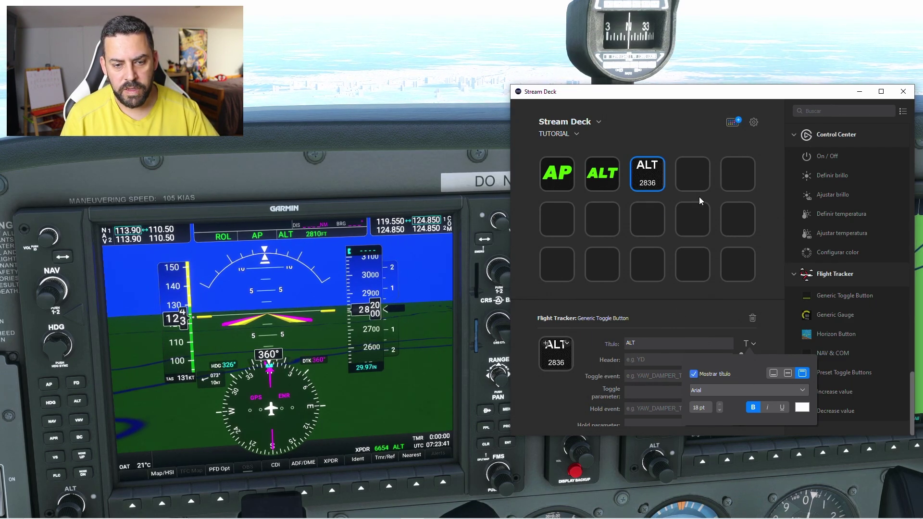
# - Change the altitude display button's title to ALTITUD and reduce the title font size to 10 pt
pyautogui.click(642, 344)
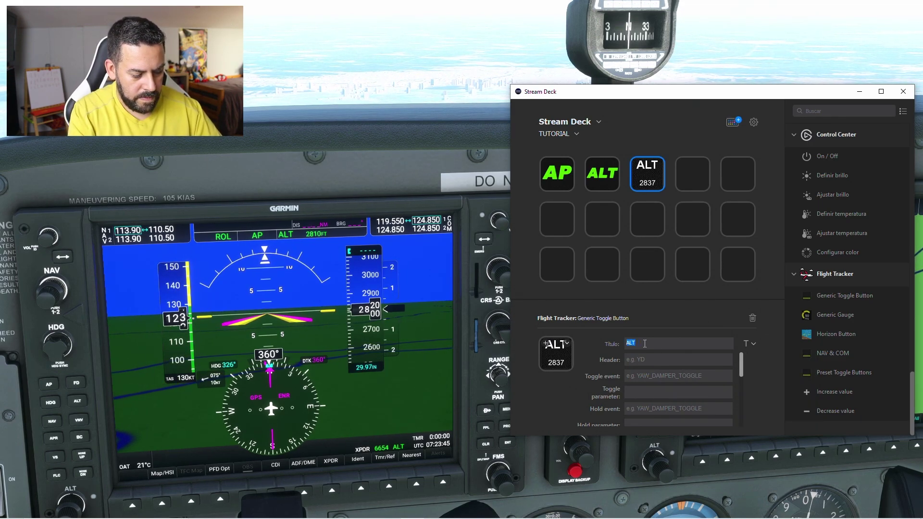
pyautogui.write('ALTITUD')
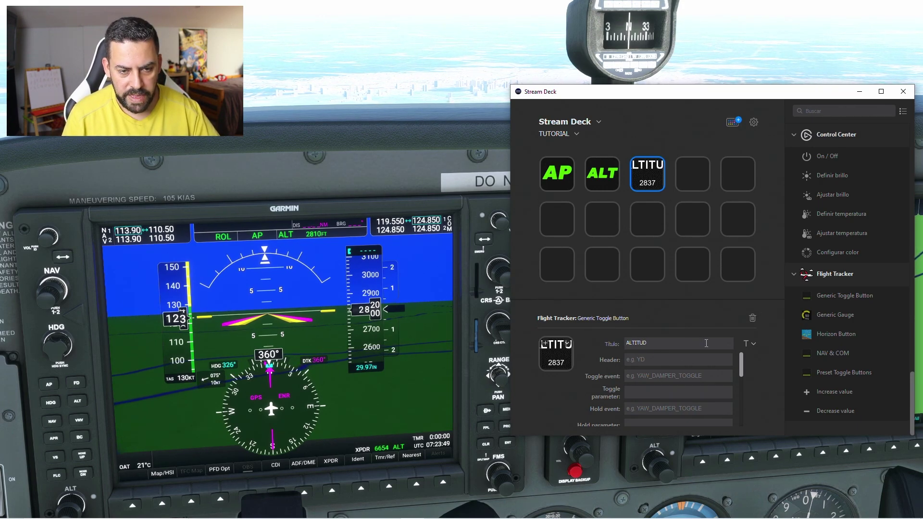
pyautogui.doubleClick(620, 340)
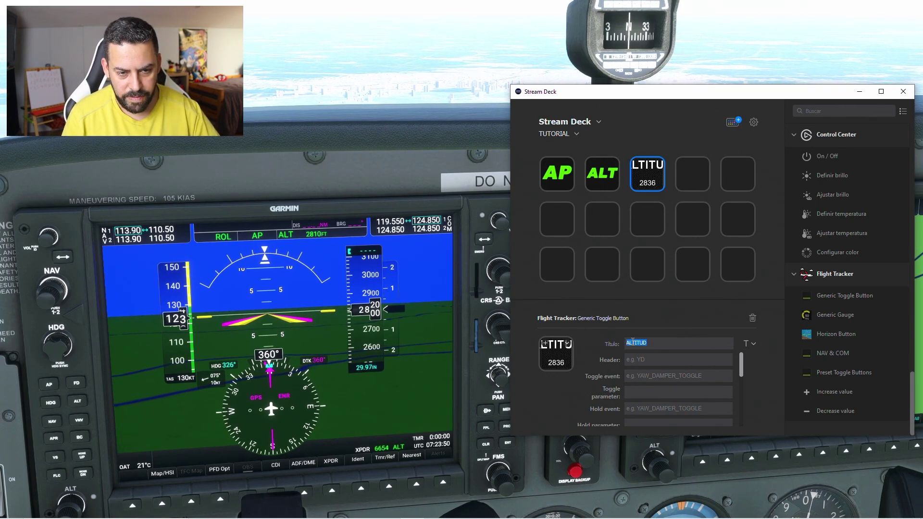
pyautogui.click(753, 344)
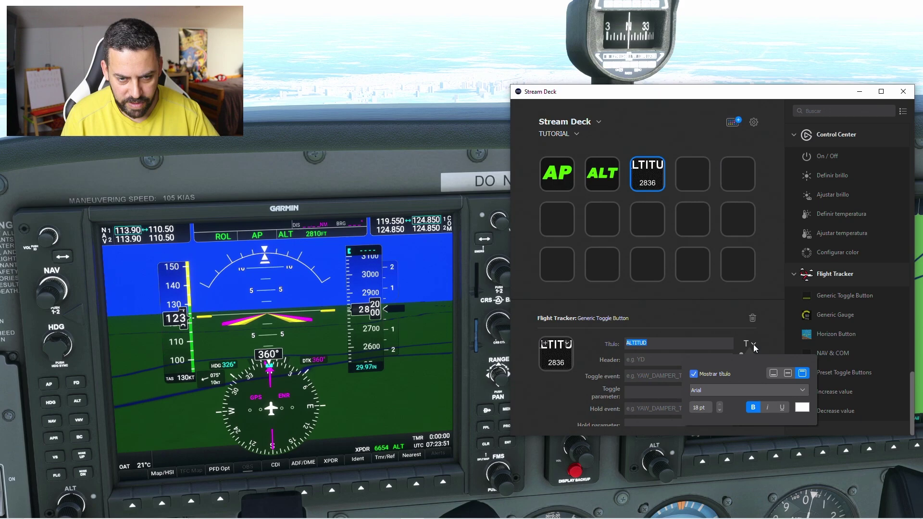
pyautogui.click(720, 410)
pyautogui.click(719, 410)
pyautogui.click(720, 410)
pyautogui.click(719, 410)
pyautogui.click(719, 410)
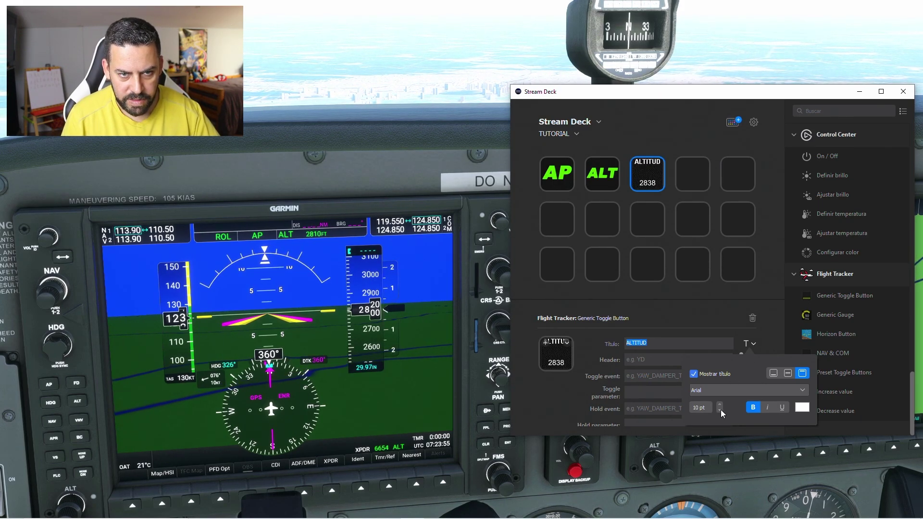
pyautogui.click(777, 313)
pyautogui.click(697, 357)
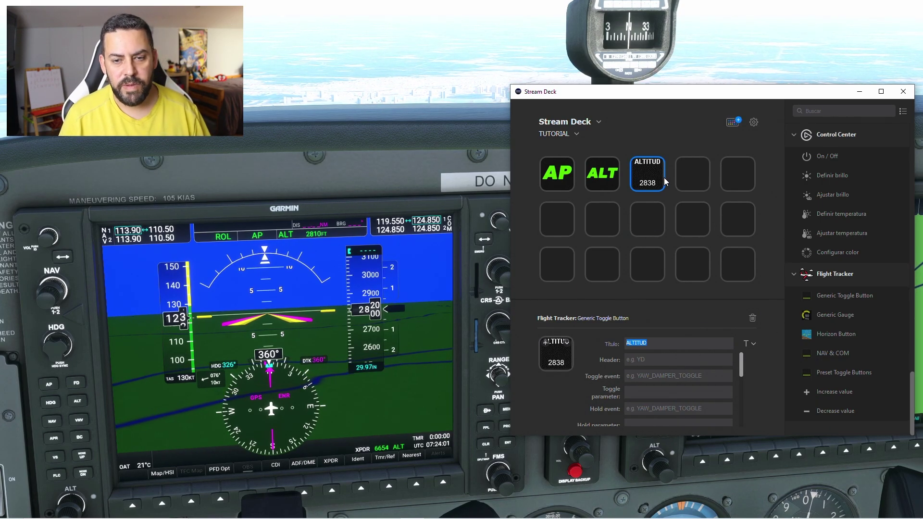
# - Add a Generic Toggle Button to the fourth key of the first row and copy GROUND_ALTITUDE from TOGGLE_VALUE.cs in the browser
pyautogui.moveTo(865, 297); pyautogui.dragTo(702, 174)
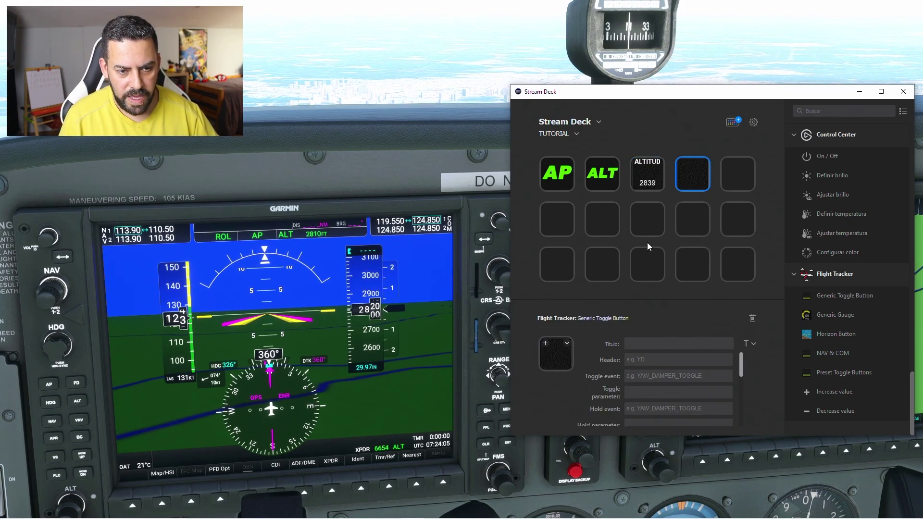
pyautogui.press('super')
pyautogui.click(284, 510)
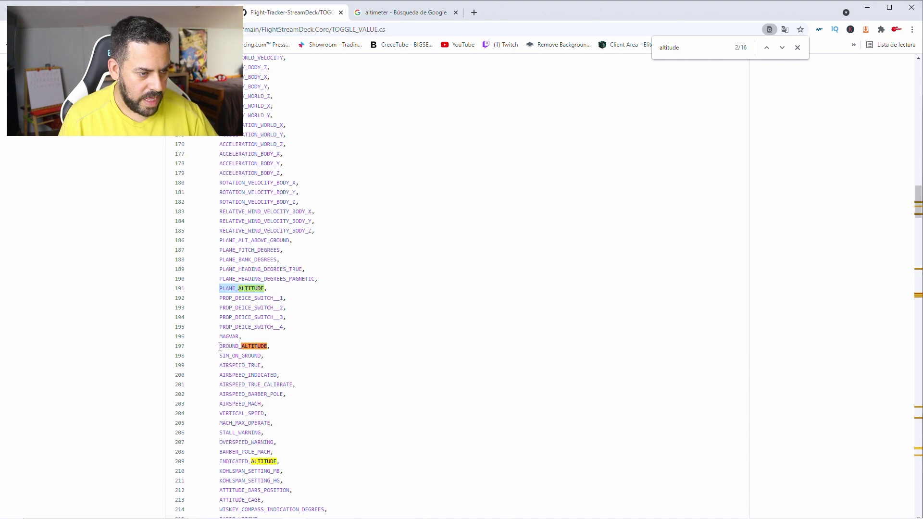
pyautogui.moveTo(219, 346); pyautogui.dragTo(268, 350)
pyautogui.hotkey('ctrl', 'c')
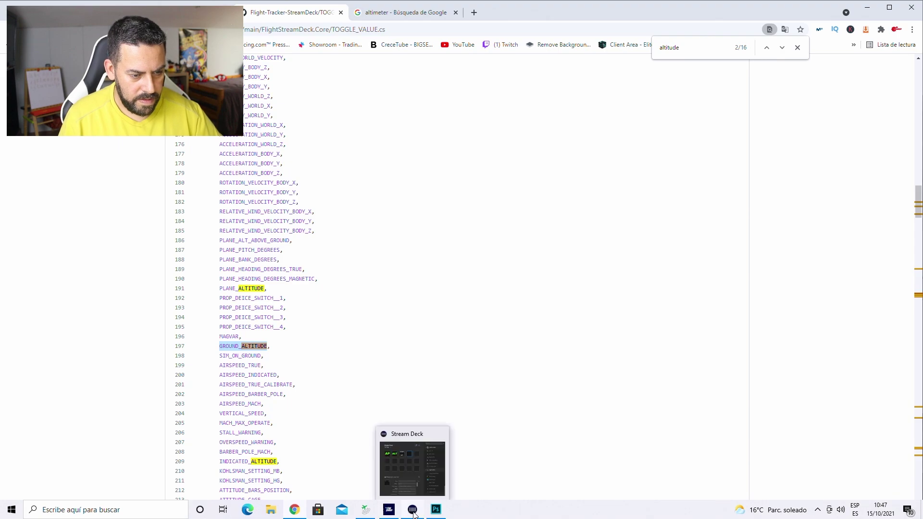
# - Back in Stream Deck, set the new button's display value to GROUND_ALTITUDE and its decimals to 00
pyautogui.click(419, 509)
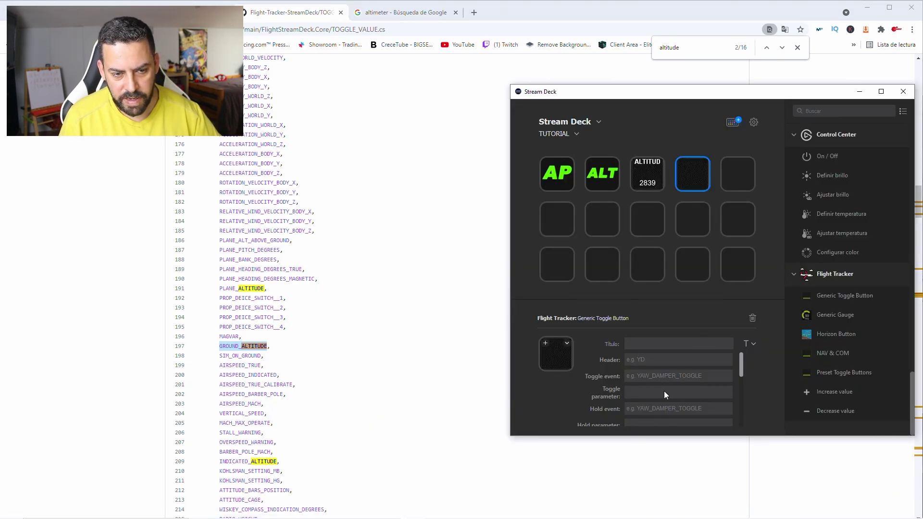
pyautogui.scroll(-1, 664, 391)
pyautogui.scroll(-2, 644, 382)
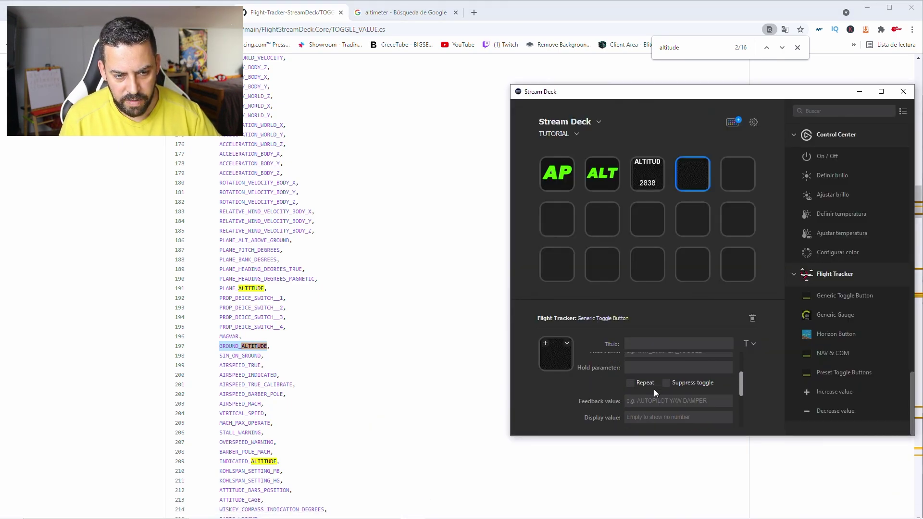
pyautogui.hotkey('ctrl', 'v')
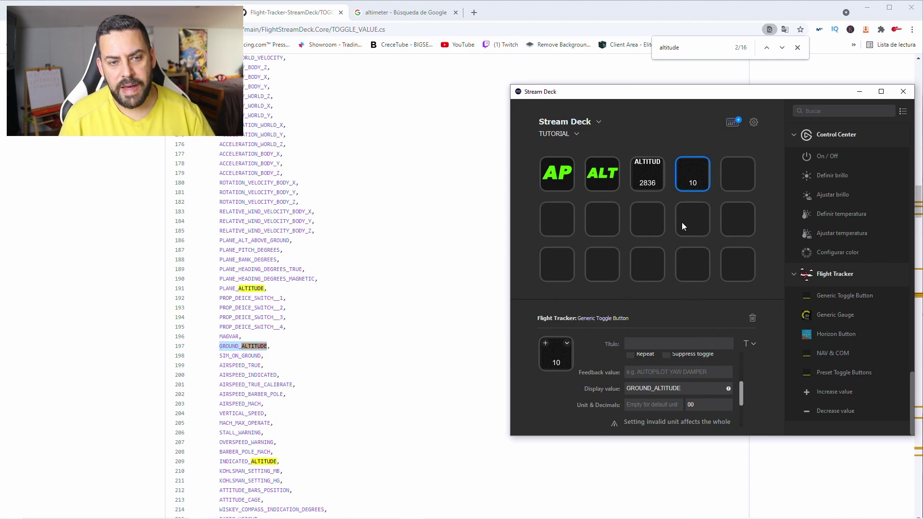
# - Title the ground altitude button ELEVACIÓN, show the title and reduce its font size to fit the key
pyautogui.scroll(5, 668, 387)
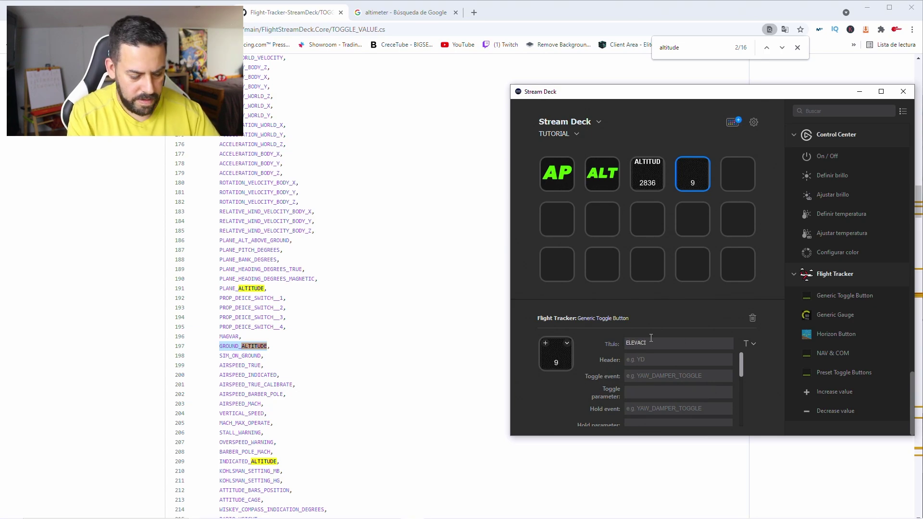
pyautogui.click(753, 345)
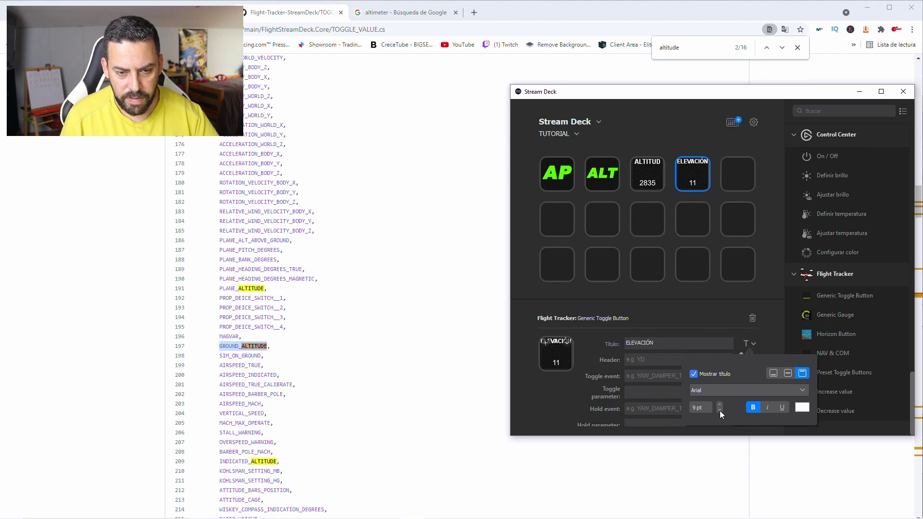
pyautogui.click(768, 249)
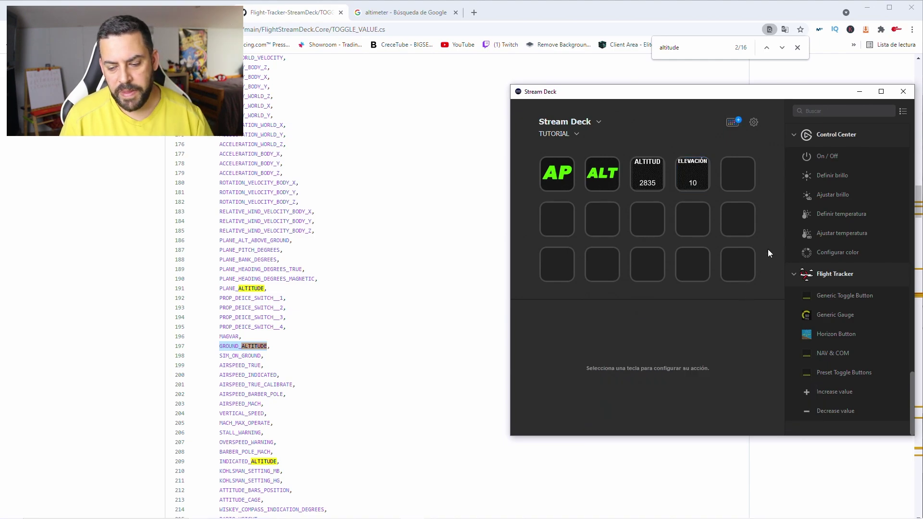
# - Switch Flight Simulator to the external aircraft view and bring the Stream Deck window in front of it
pyautogui.moveTo(481, 515)
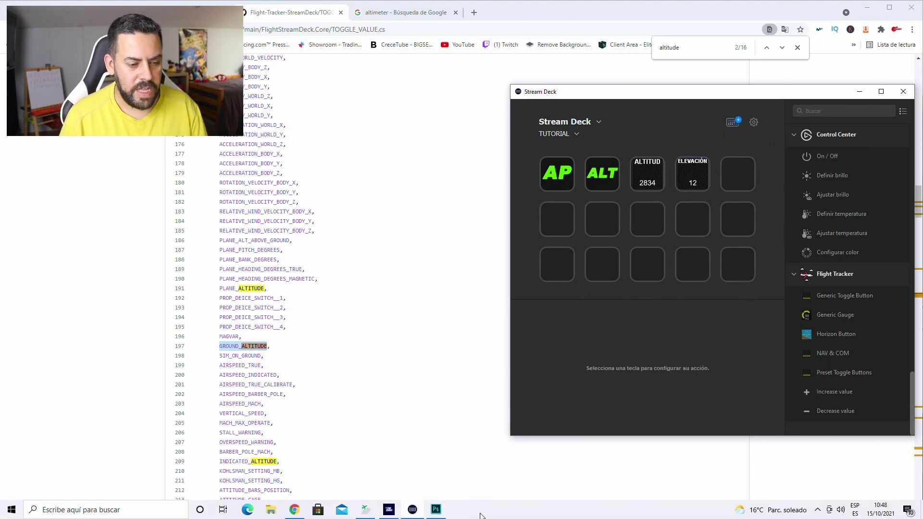
pyautogui.click(401, 513)
pyautogui.press('super')
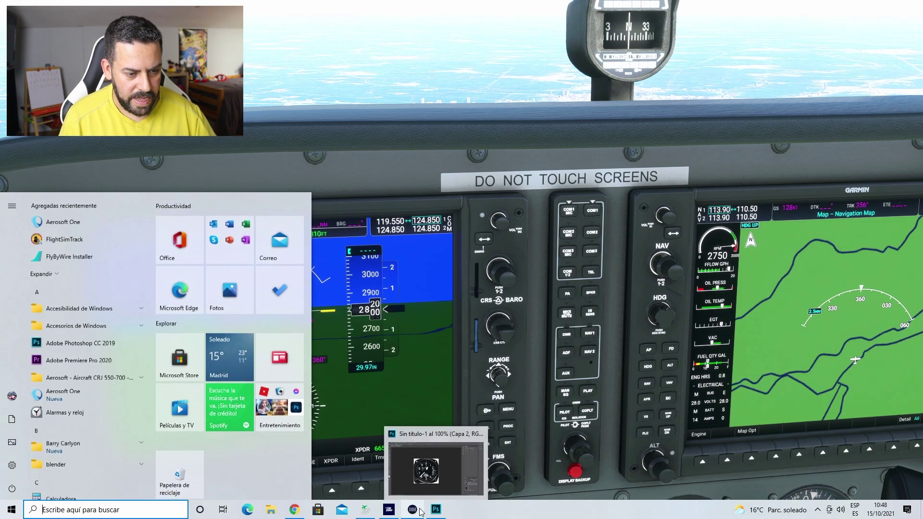
pyautogui.click(488, 146)
pyautogui.press('End')
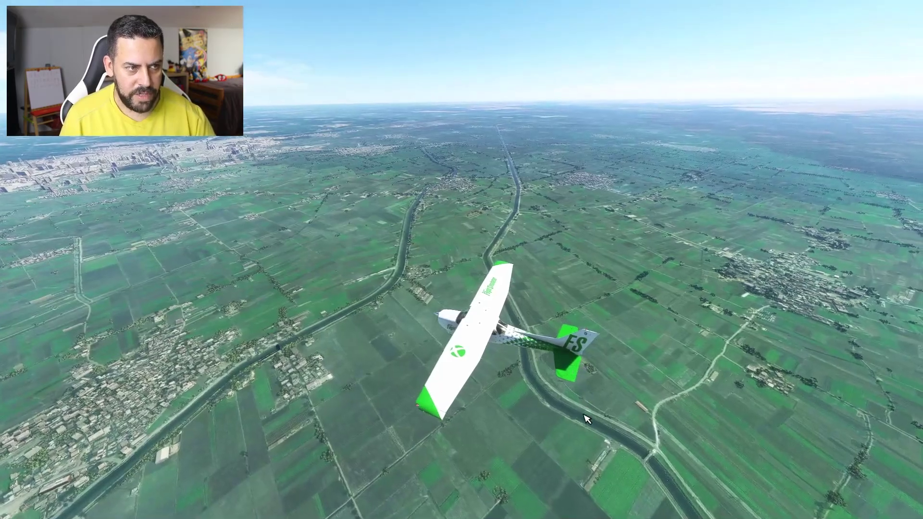
pyautogui.press('super')
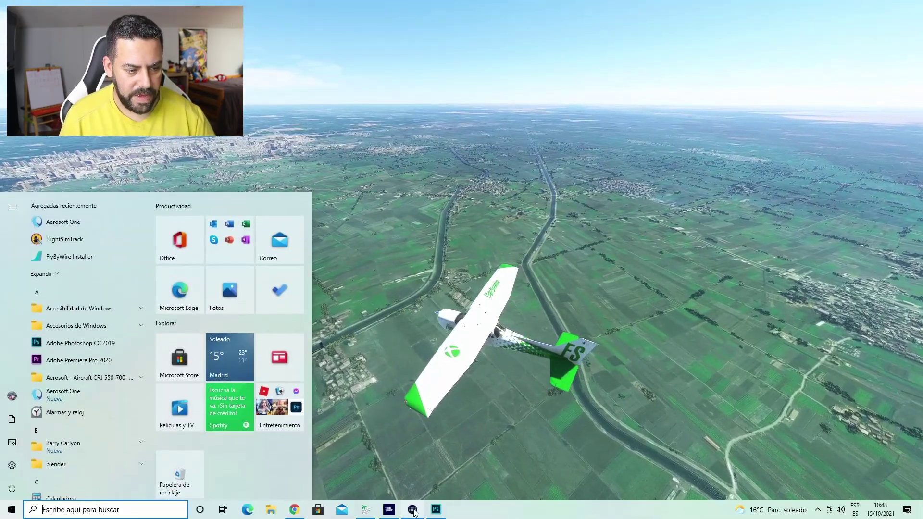
pyautogui.moveTo(412, 512)
pyautogui.click(412, 461)
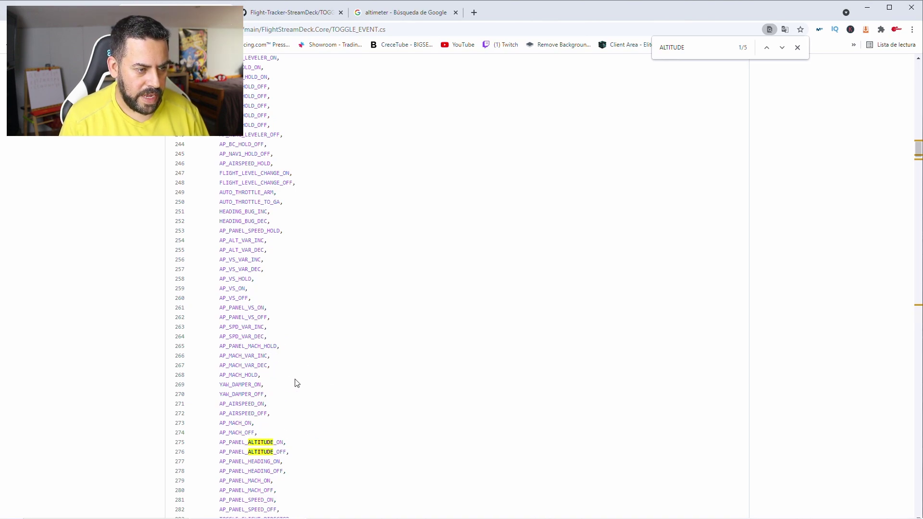
# - In the browser, search TOGGLE_VALUE.cs for FLAP and copy FLAPS_NUM_HANDLE_POSITIONS
pyautogui.scroll(-15, 296, 383)
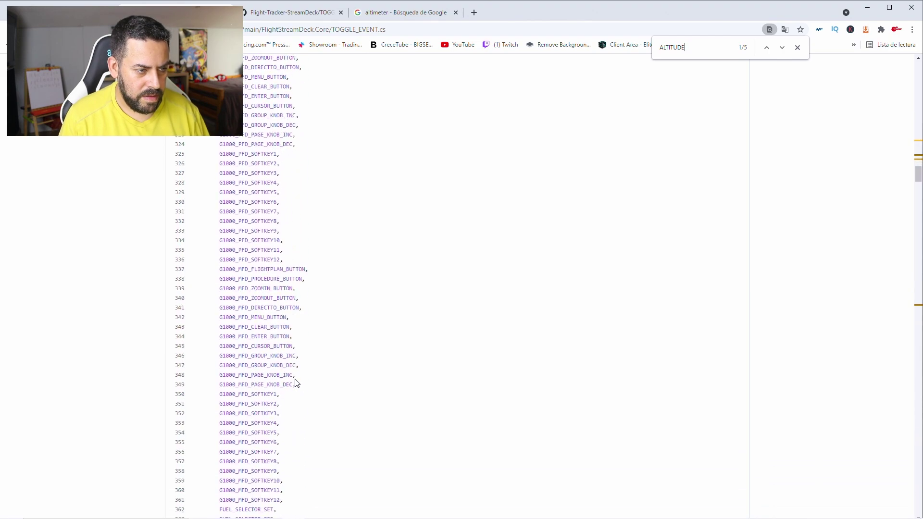
pyautogui.scroll(-20, 296, 383)
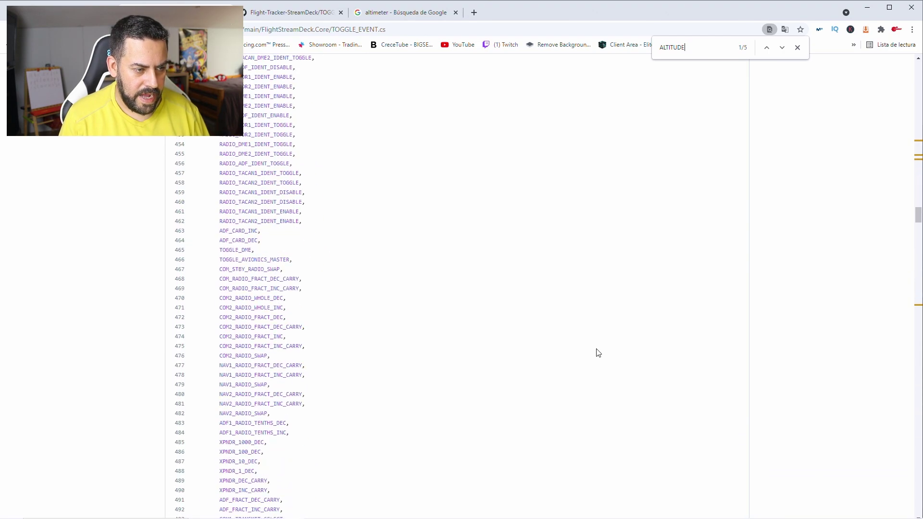
pyautogui.moveTo(918, 216); pyautogui.dragTo(919, 53)
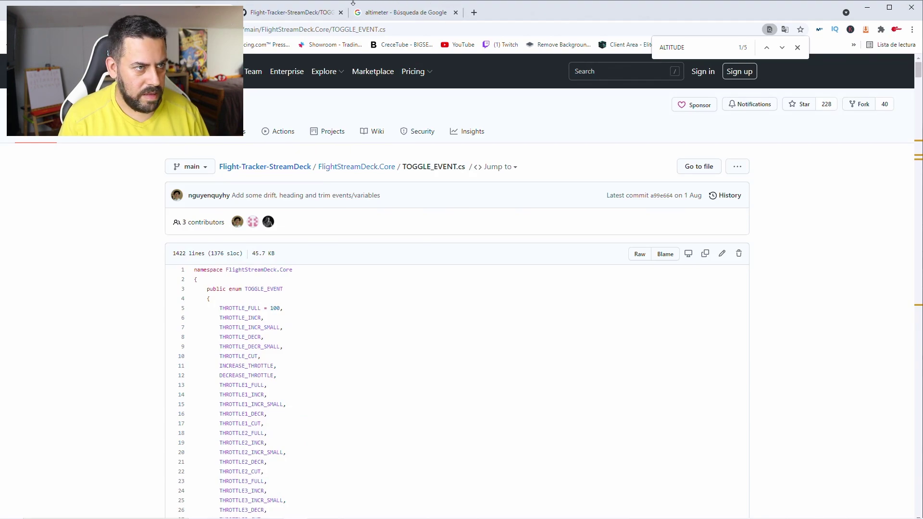
pyautogui.click(293, 14)
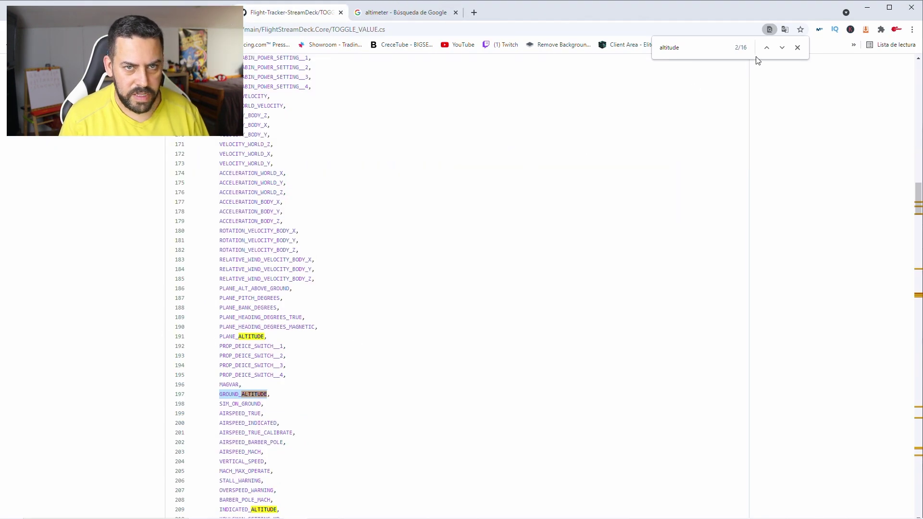
pyautogui.click(716, 48)
pyautogui.write('FLAP')
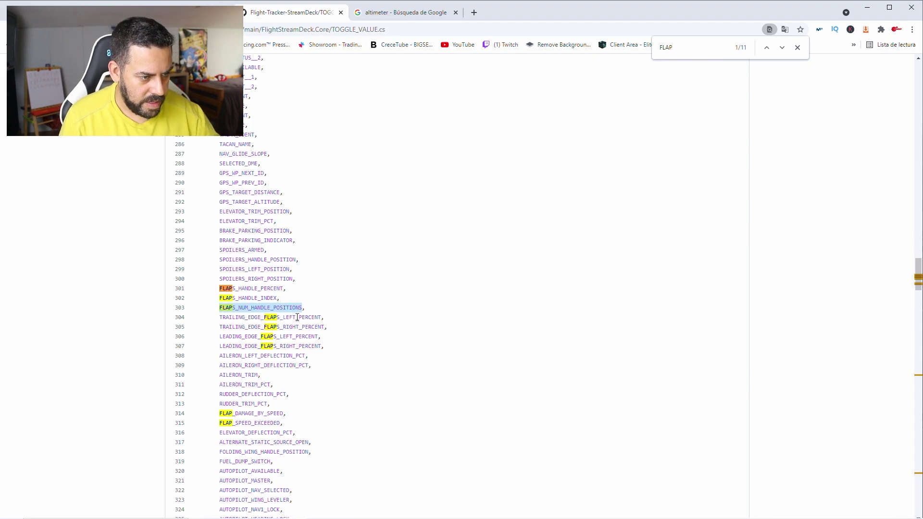
# - Return to Stream Deck and add a Generic Toggle Button to the fifth key of the first row
pyautogui.moveTo(375, 515)
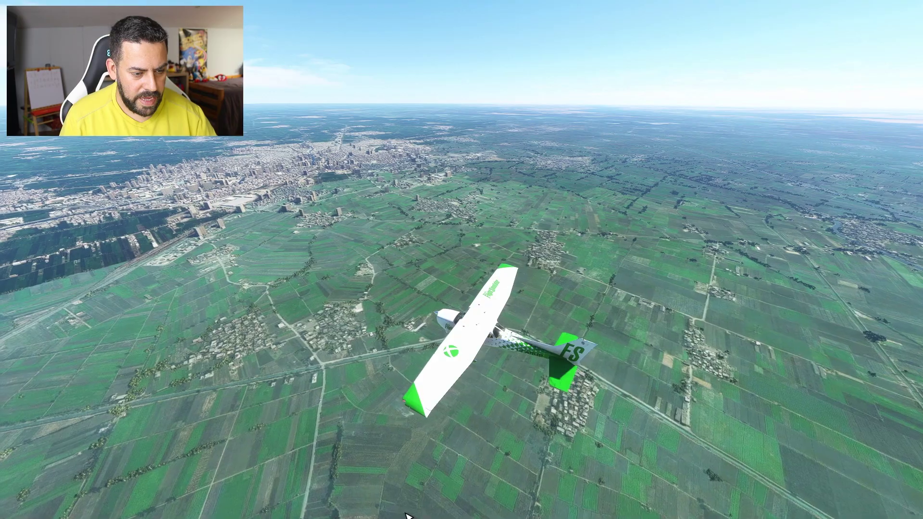
pyautogui.press('super')
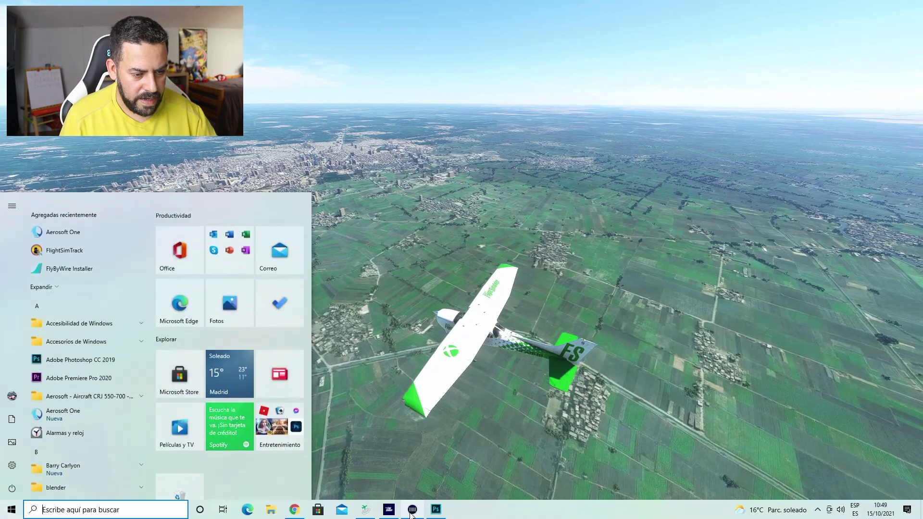
pyautogui.click(412, 510)
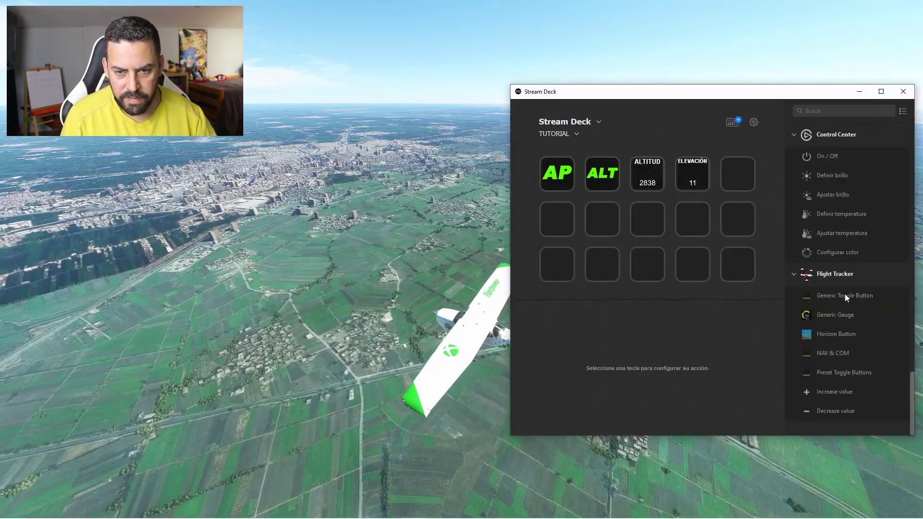
pyautogui.moveTo(838, 294); pyautogui.dragTo(726, 174)
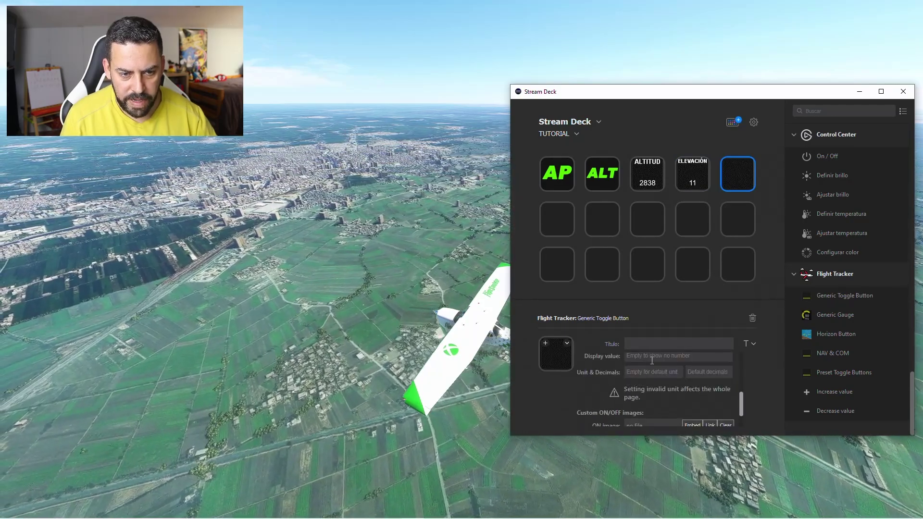
# - Set the fifth key's display value to FLAPS_NUM_HANDLE_POSITIONS
pyautogui.scroll(-1, 649, 406)
pyautogui.scroll(1, 643, 400)
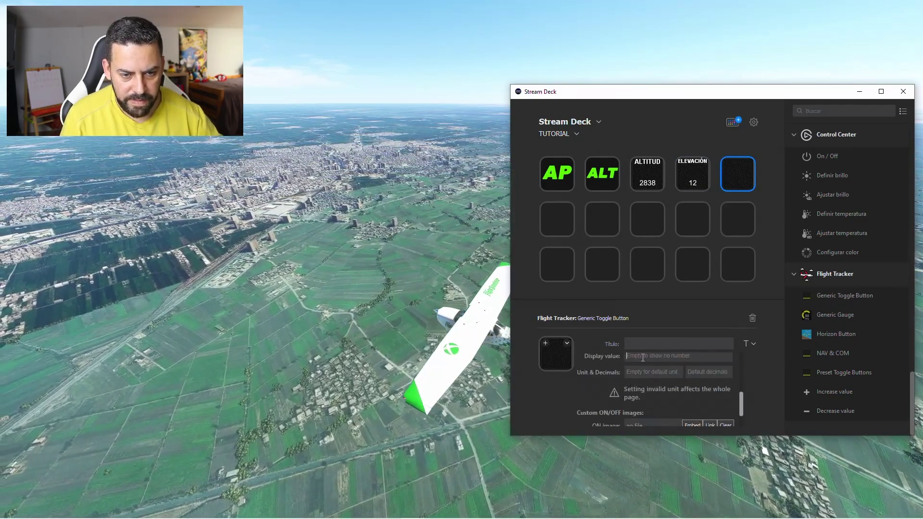
pyautogui.click(652, 356)
pyautogui.write('FLAPS_NUM_HANDLE_POSITIONS')
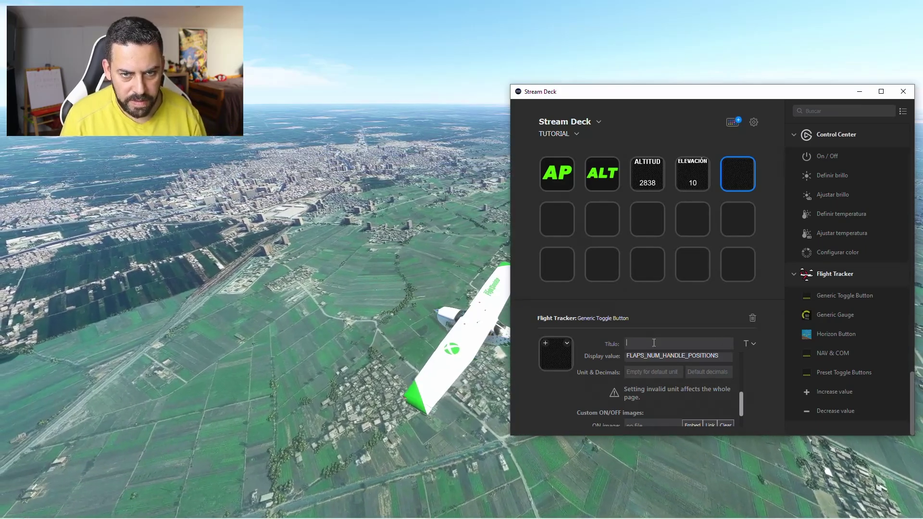
pyautogui.click(656, 342)
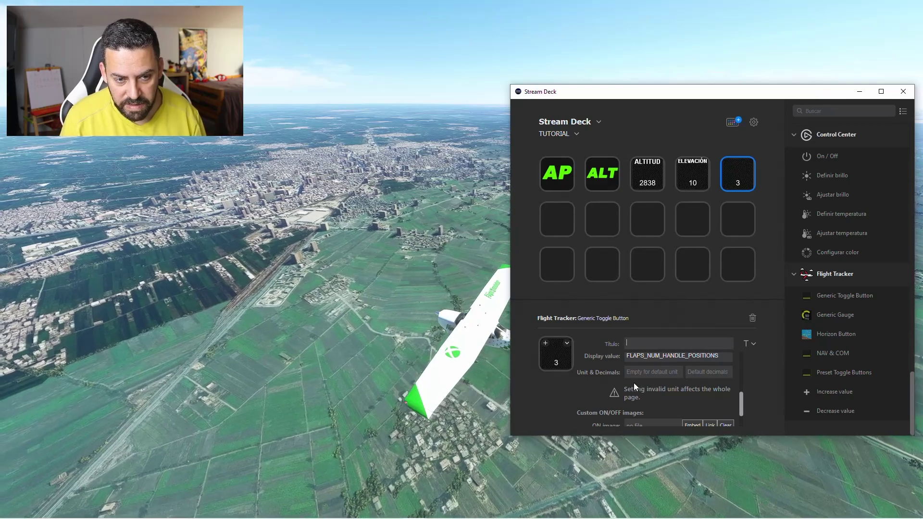
pyautogui.scroll(1, 602, 382)
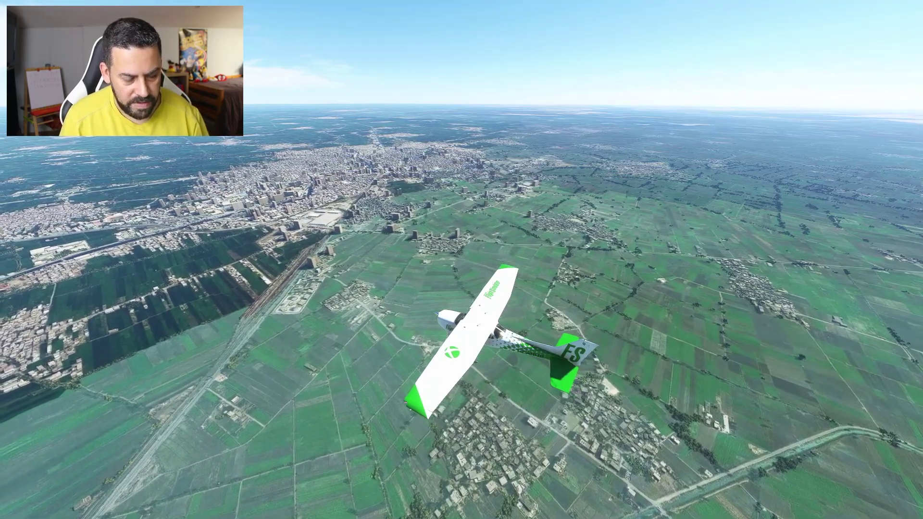
# - Replace the fifth key's display value with FLAPS_HANDLE_INDEX, copied from TOGGLE_VALUE.cs in the browser
pyautogui.press('super')
pyautogui.click(412, 509)
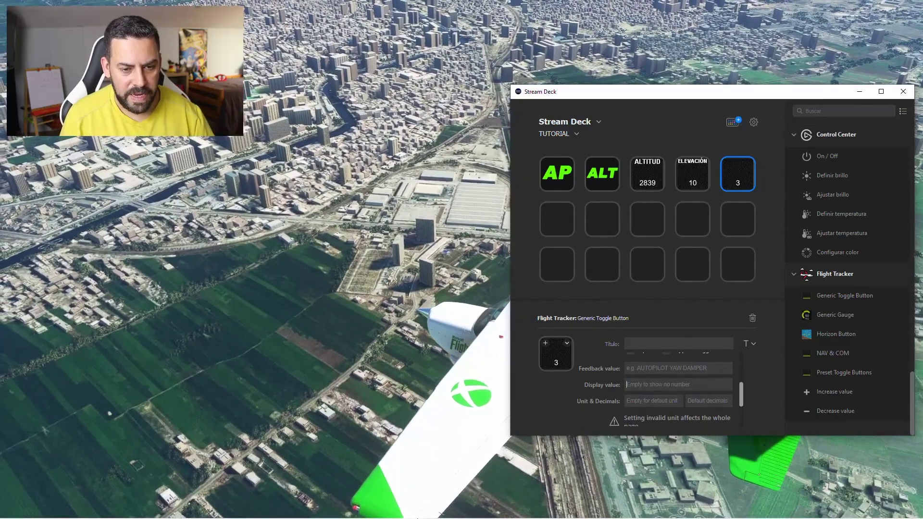
pyautogui.press('super')
pyautogui.click(299, 513)
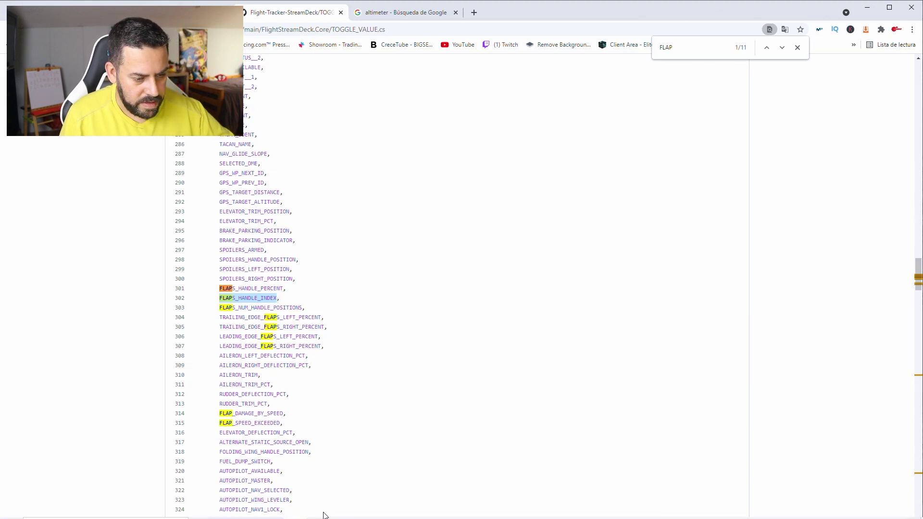
pyautogui.click(412, 510)
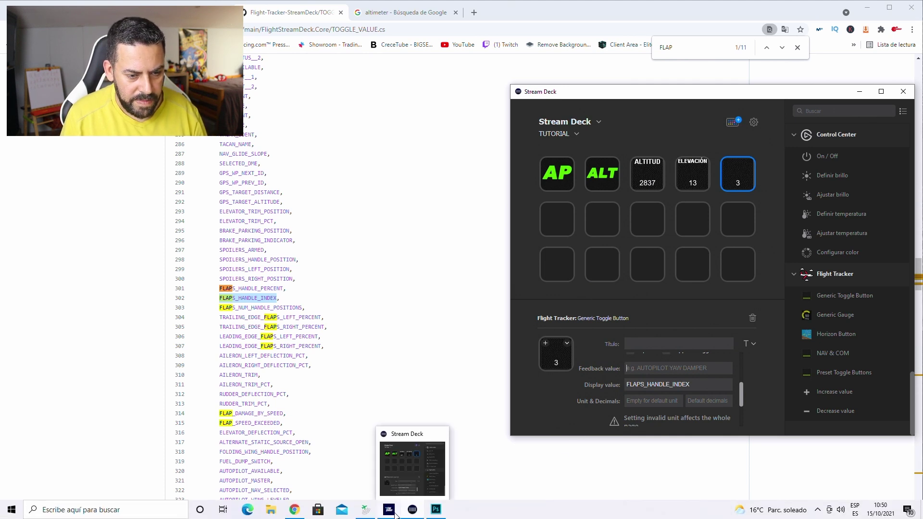
# - Switch to Flight Simulator and bring Stream Deck over it to check the flaps button against the aircraft
pyautogui.click(412, 510)
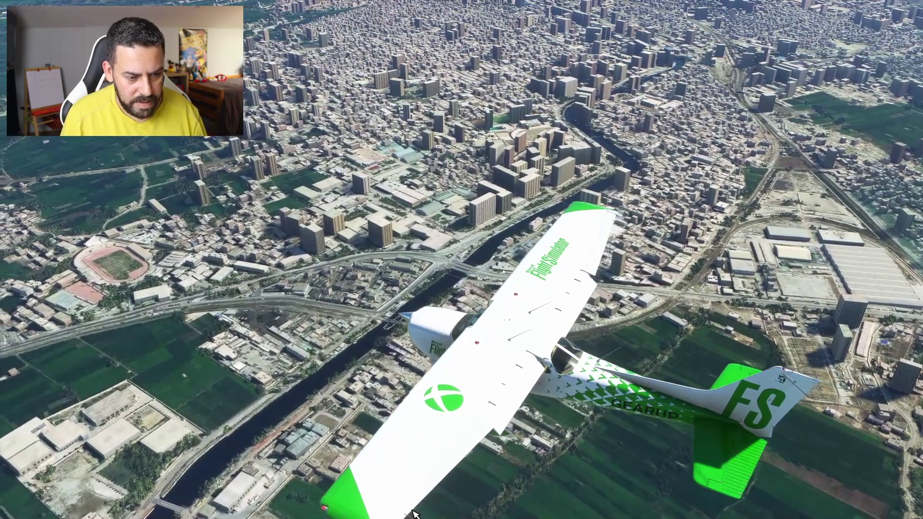
pyautogui.press('super')
pyautogui.click(412, 510)
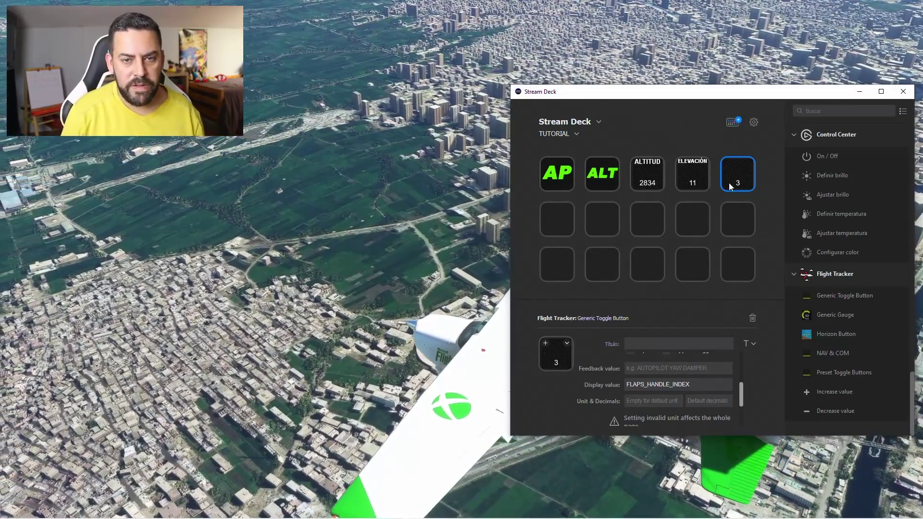
# - Title the fifth key of the first row FLAPS and show the title on the key
pyautogui.scroll(3, 673, 365)
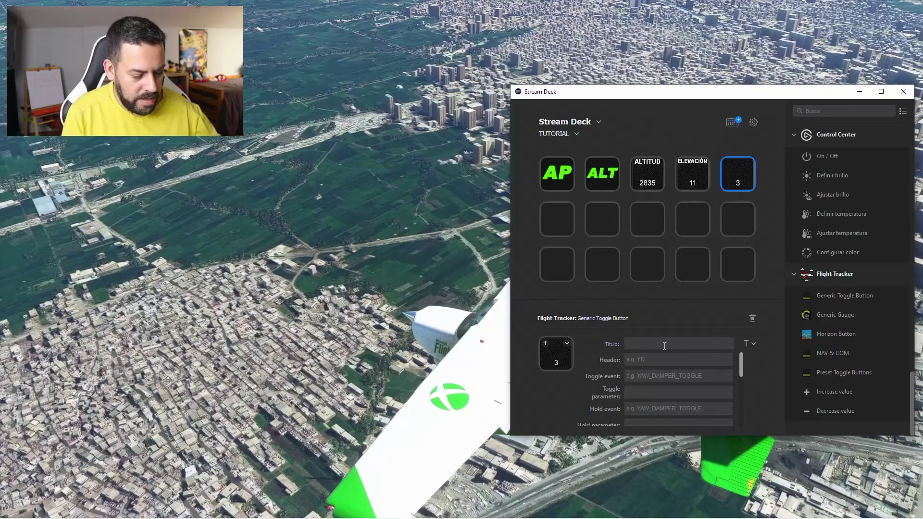
pyautogui.click(664, 346)
pyautogui.write('FLAPS')
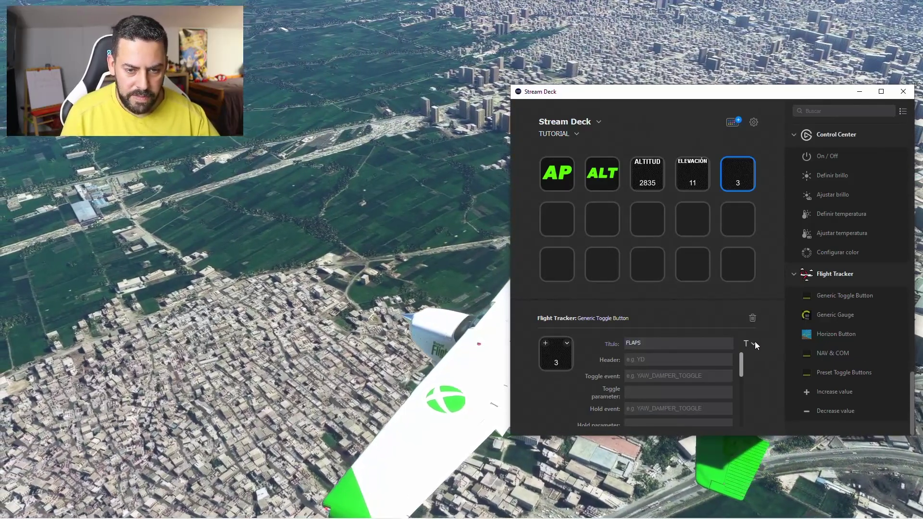
pyautogui.click(753, 343)
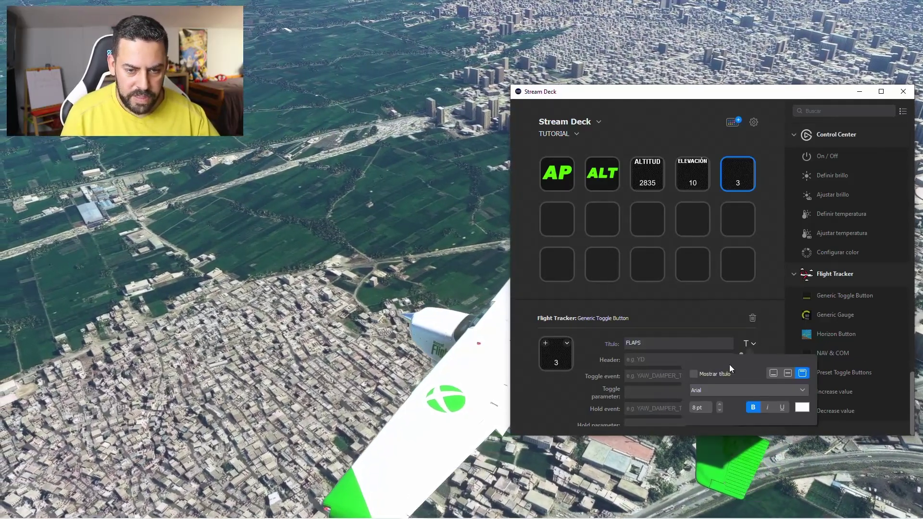
pyautogui.click(699, 373)
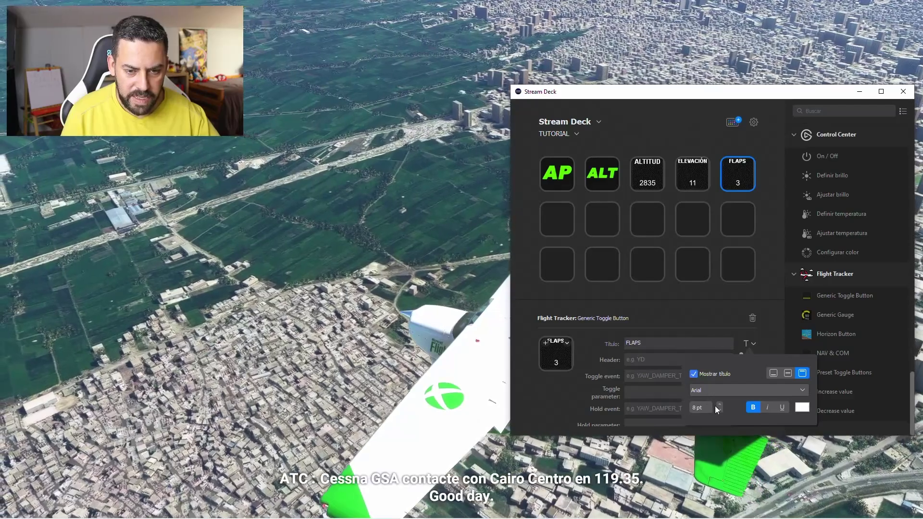
# - Set the FLAPS title's font size to 13 pt and deselect the key
pyautogui.click(719, 404)
pyautogui.click(719, 404)
pyautogui.click(719, 405)
pyautogui.click(718, 405)
pyautogui.click(719, 405)
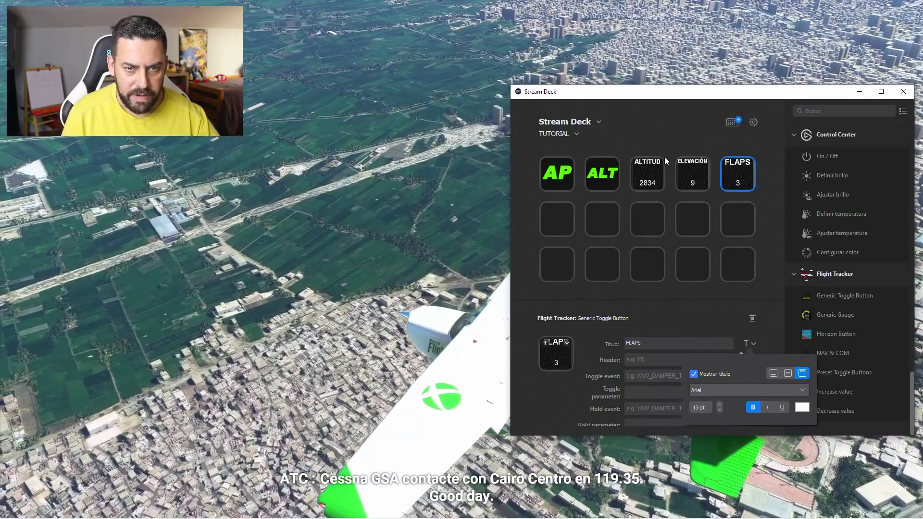
pyautogui.click(674, 121)
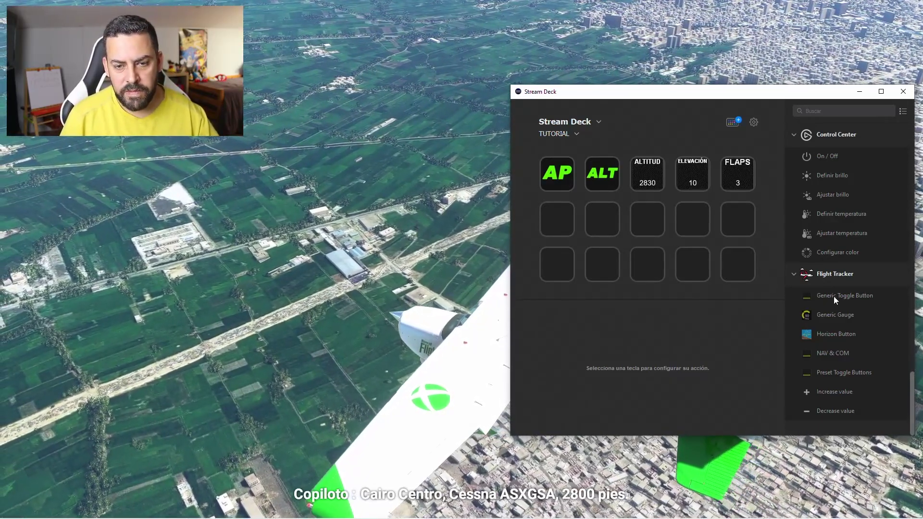
# - Put a Preset Toggle Button on the first key of the second row, trying AP Master before setting its function to Heading
pyautogui.moveTo(825, 298); pyautogui.dragTo(565, 221)
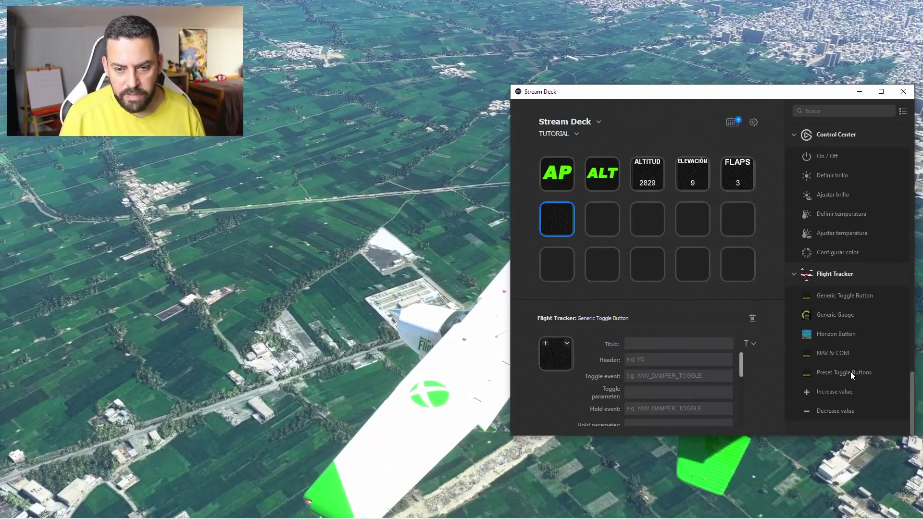
pyautogui.moveTo(851, 371); pyautogui.dragTo(565, 220)
pyautogui.click(725, 291)
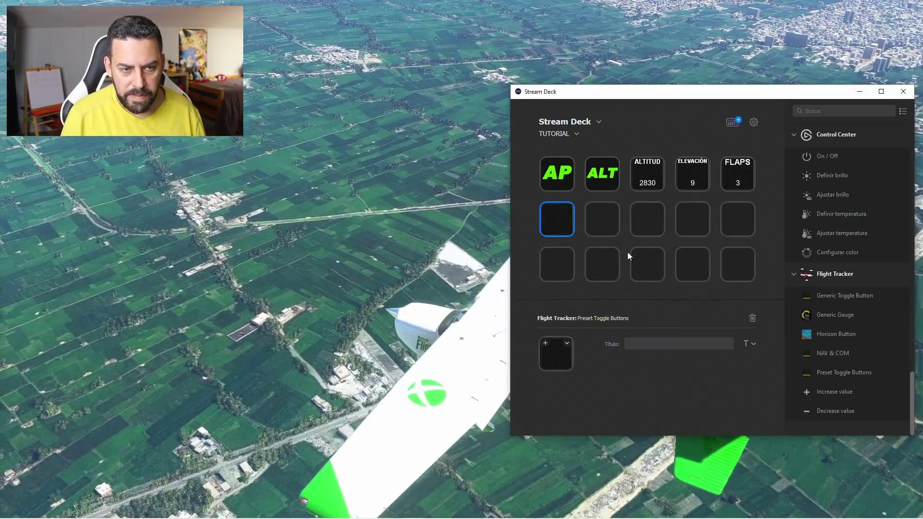
pyautogui.click(715, 361)
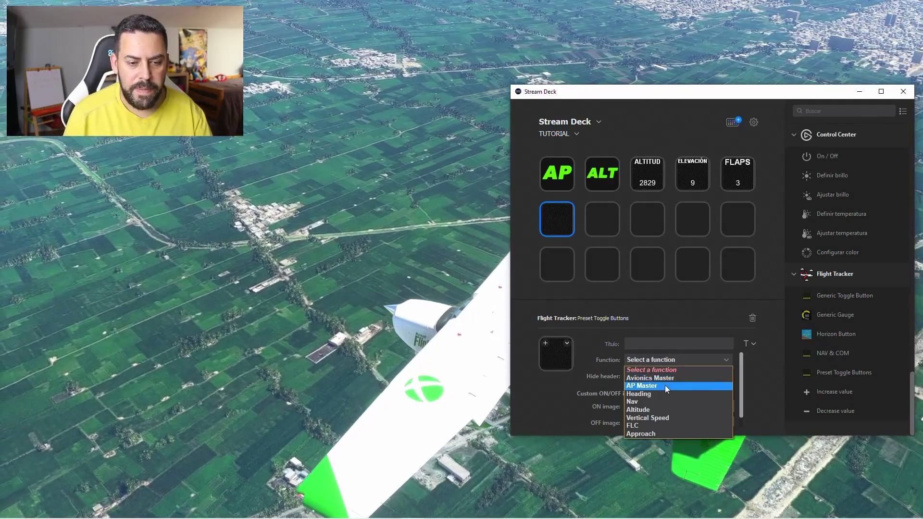
pyautogui.click(664, 385)
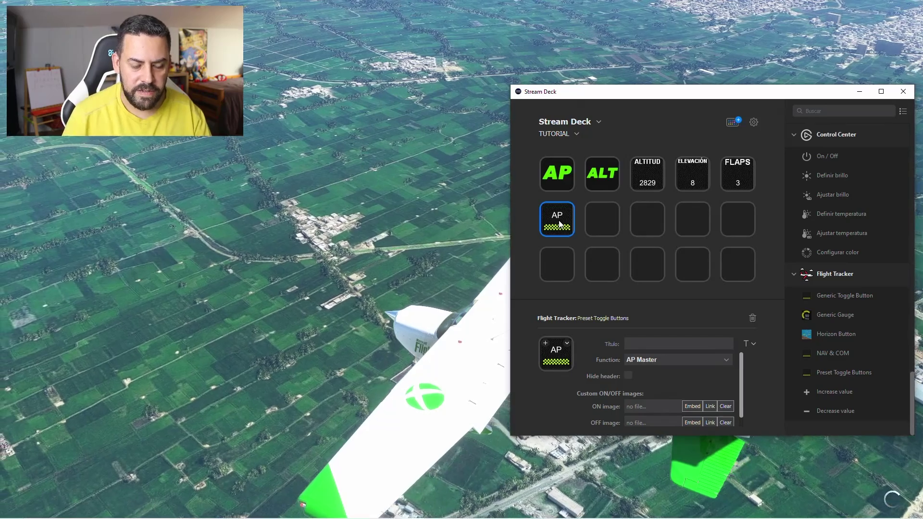
pyautogui.click(678, 361)
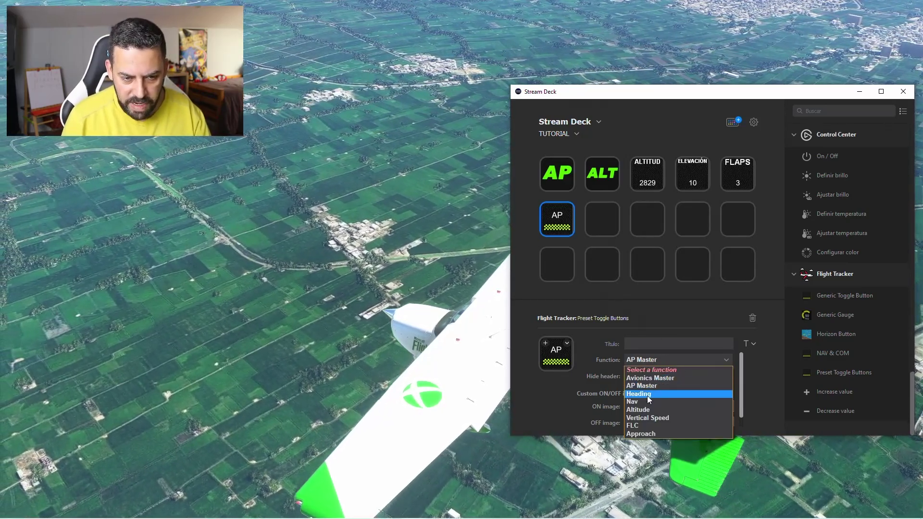
pyautogui.click(647, 396)
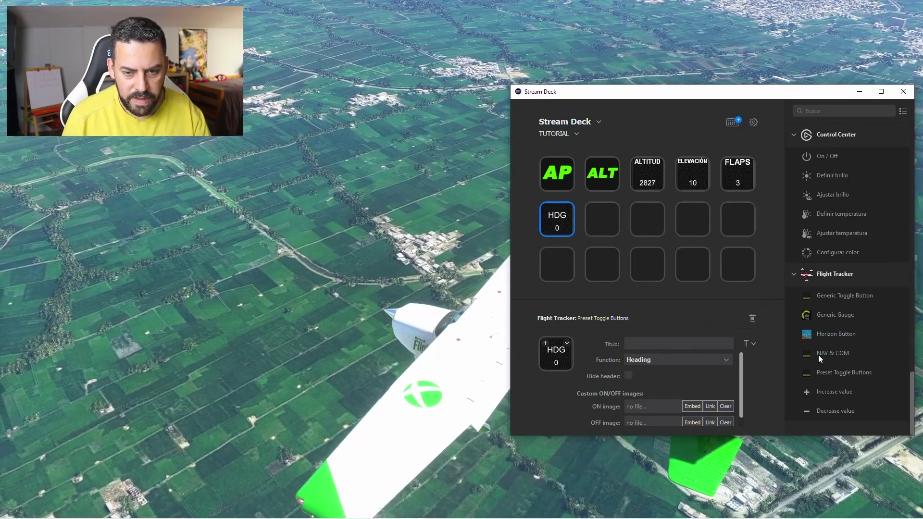
# - Add a Preset Toggle Button to the second key of the second row and set its function to FLC
pyautogui.moveTo(830, 375); pyautogui.dragTo(602, 219)
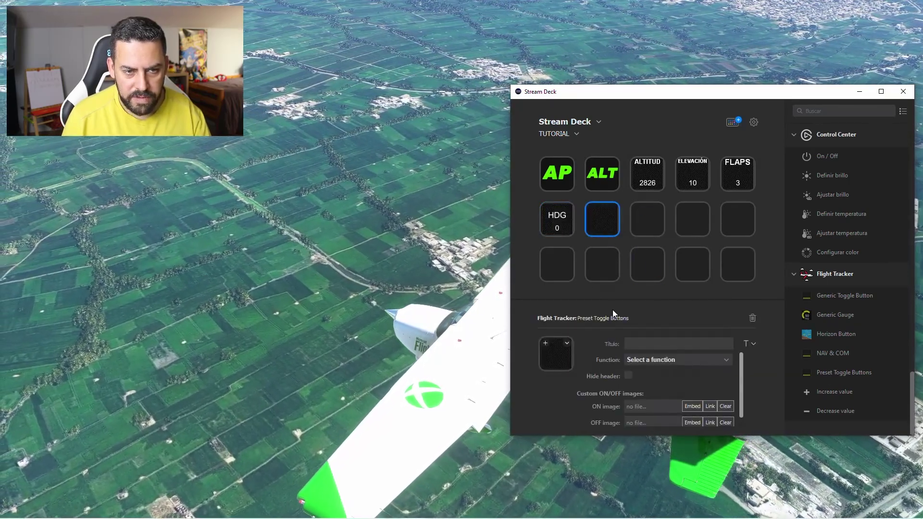
pyautogui.click(717, 361)
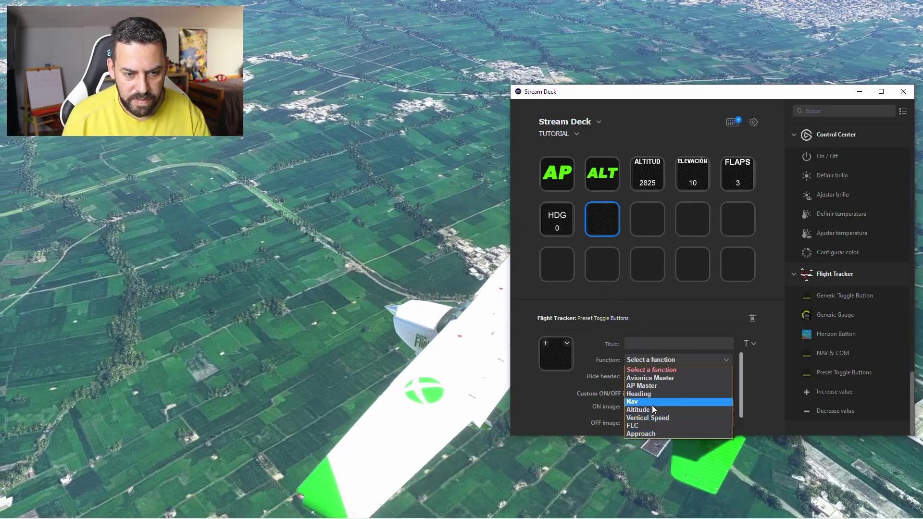
pyautogui.click(655, 394)
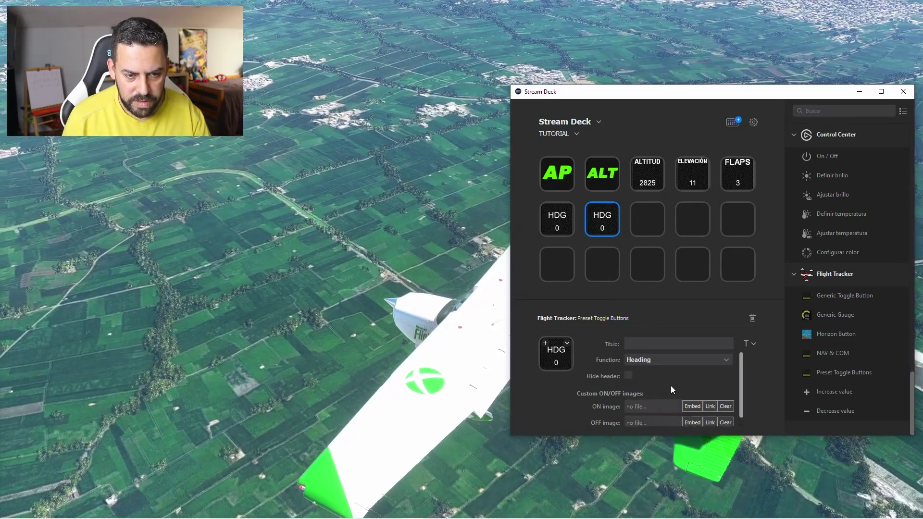
pyautogui.click(658, 425)
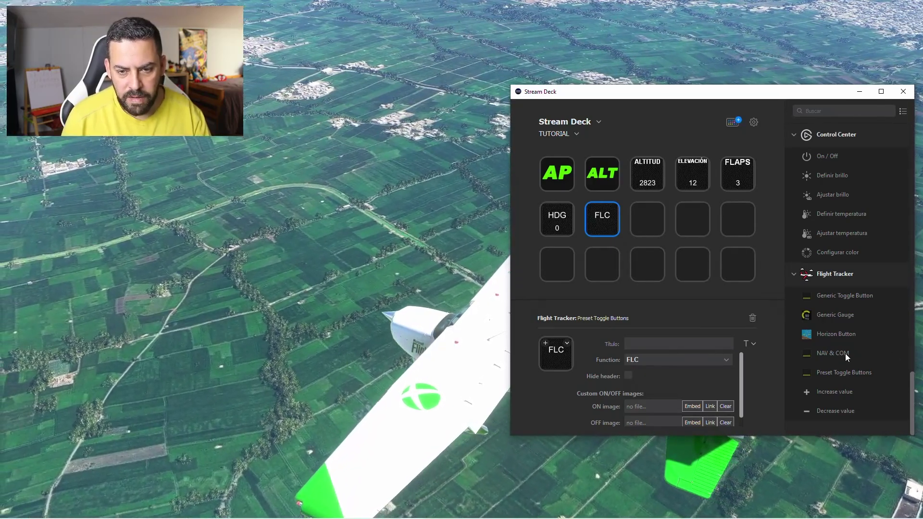
# - Add a Generic Gauge to the third key of the second row and change its type to a vertical bar gauge
pyautogui.moveTo(705, 243); pyautogui.dragTo(655, 220)
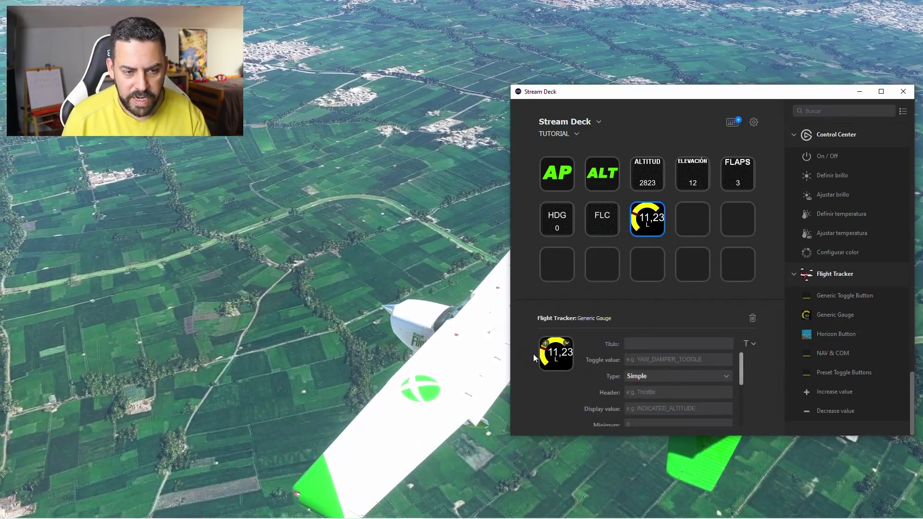
pyautogui.scroll(-5, 656, 377)
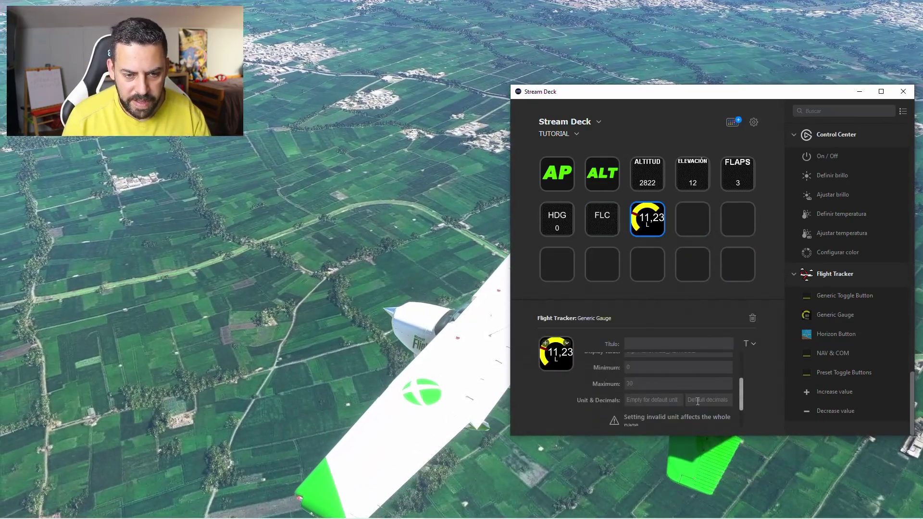
pyautogui.scroll(8, 692, 396)
pyautogui.scroll(-1, 681, 378)
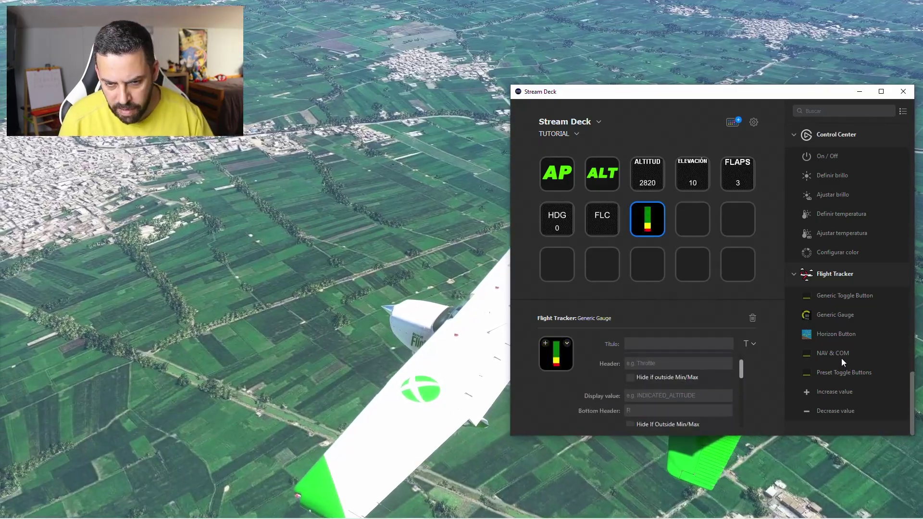
# - Add a Horizon Button to the fourth key of the second row and look at its icon options
pyautogui.moveTo(836, 335); pyautogui.dragTo(703, 223)
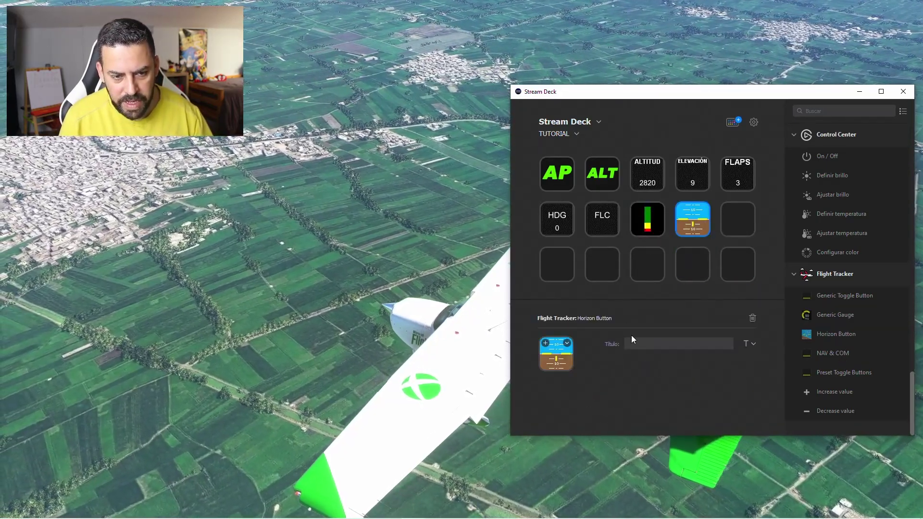
pyautogui.click(567, 344)
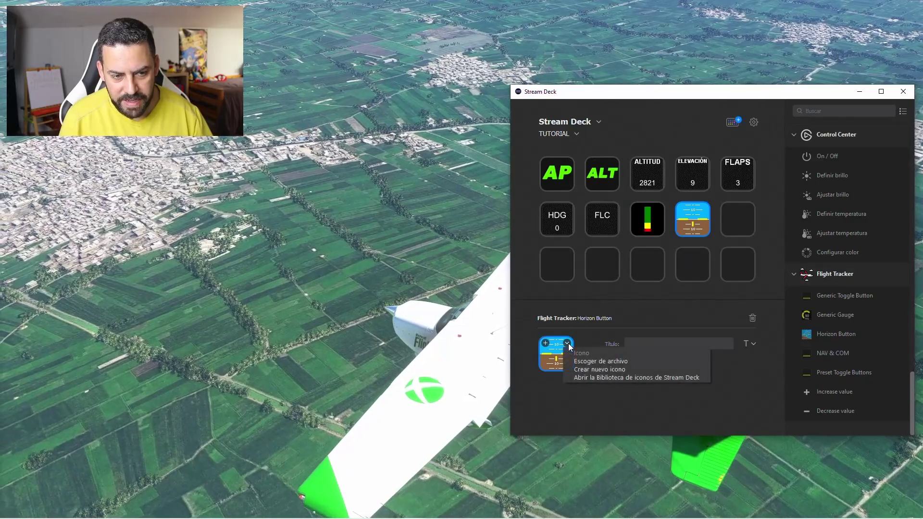
pyautogui.click(632, 325)
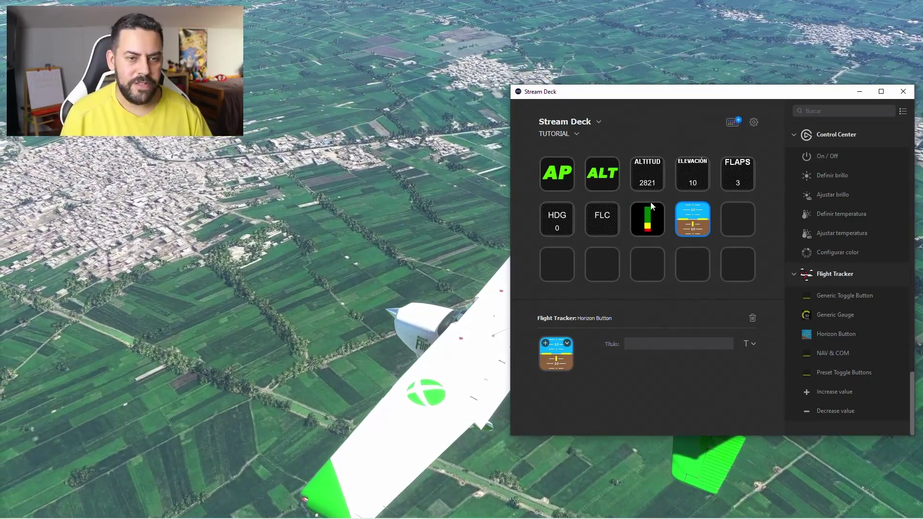